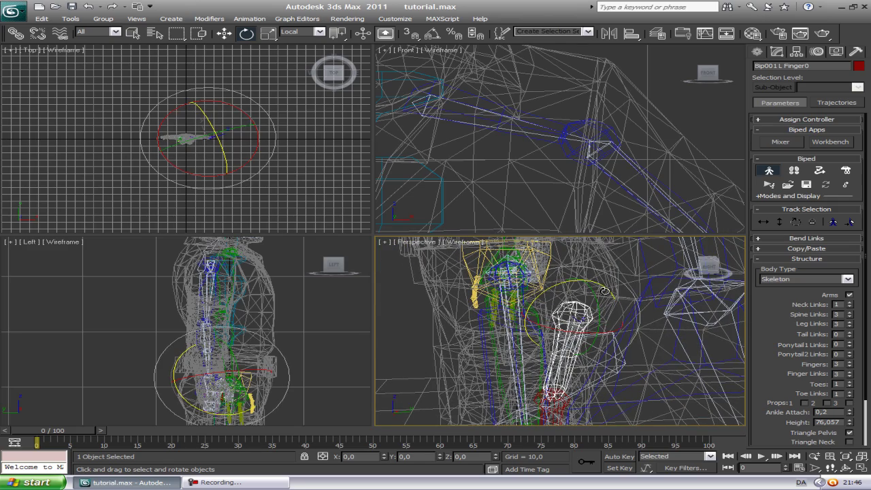
Move and rotate the left thumb's base bone, Bip001 L Finger0, to align it with the thumb of the hand mesh
key("w")
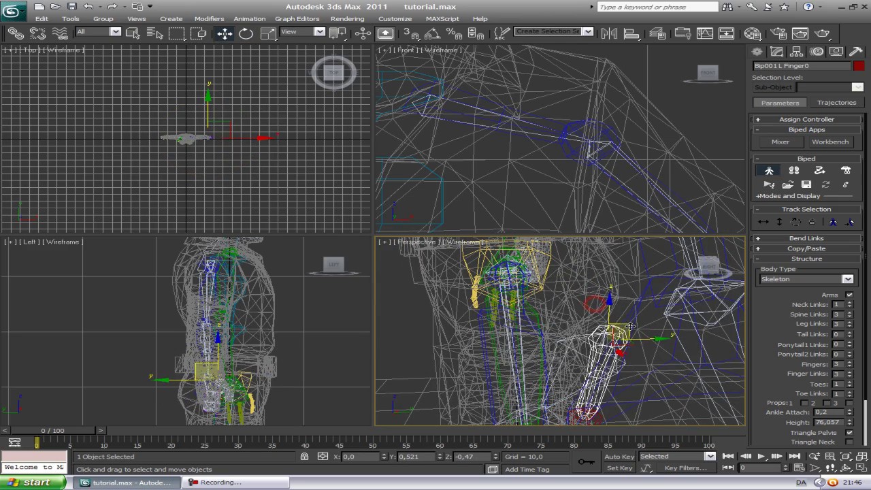
middle_click_drag(629, 320, 576, 292, "alt")
key("e")
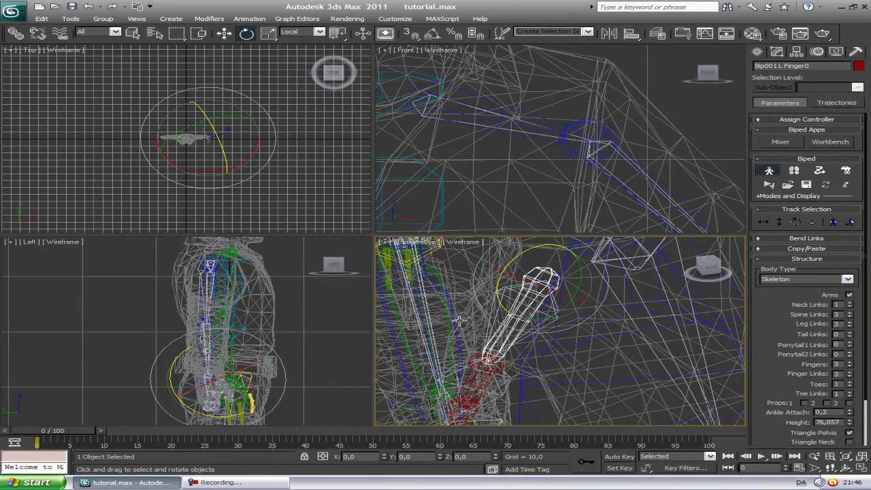
middle_click_drag(459, 319, 541, 316, "alt")
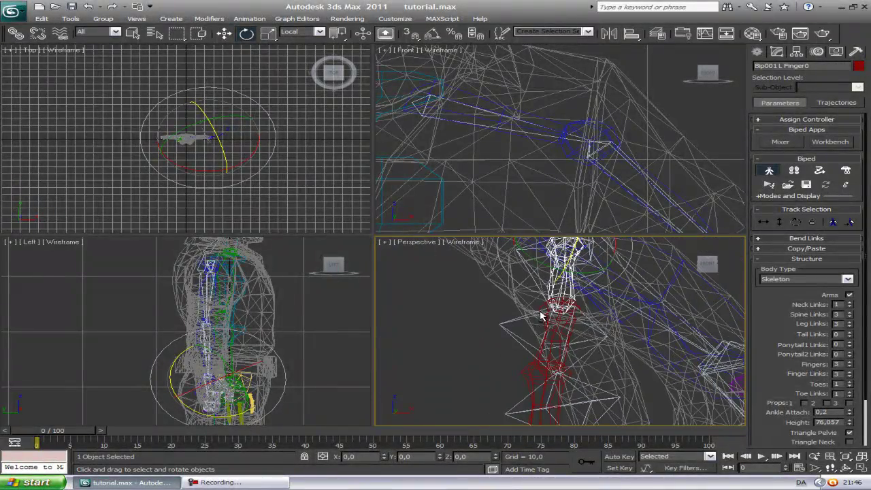
Rotate the left thumb's middle bone, Bip001 L Finger01, to follow the thumb of the mesh
left_click(554, 350)
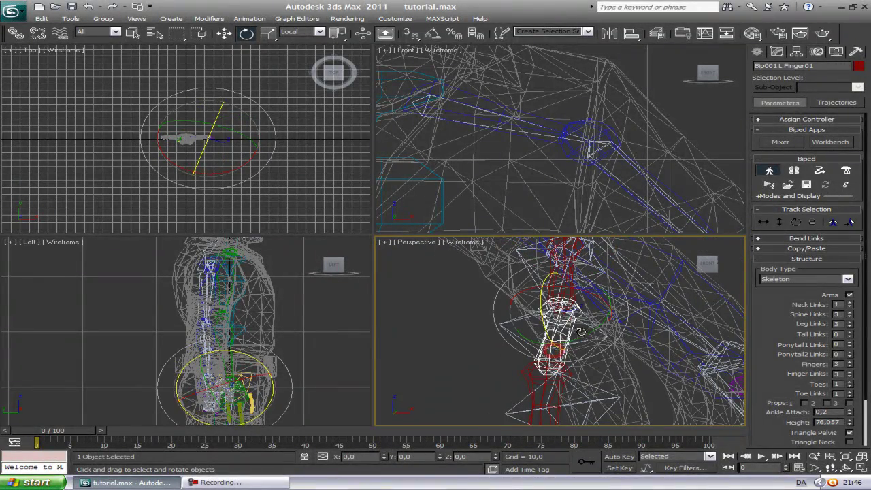
left_click_drag(582, 333, 597, 331)
middle_click_drag(597, 332, 590, 382, "alt")
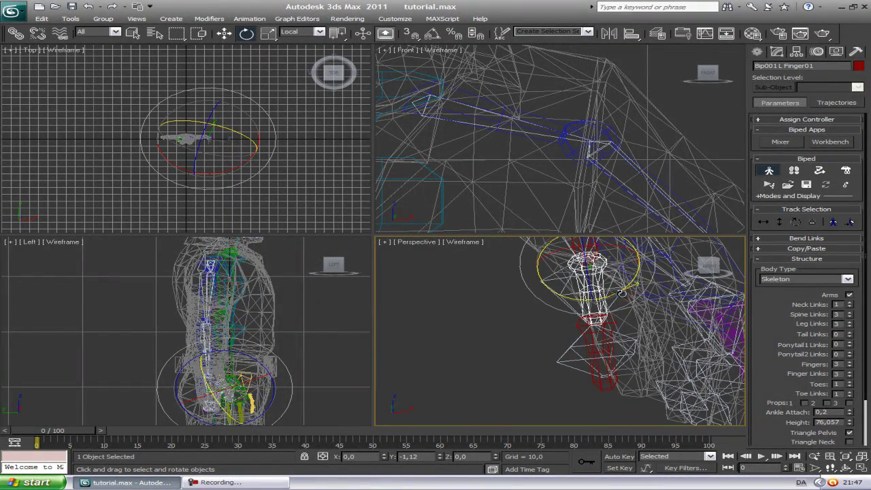
left_click_drag(622, 293, 622, 294)
middle_click_drag(622, 294, 634, 334, "alt")
Rotate the left thumb's tip bone, Bip001 L Finger02, to follow the end of the thumb mesh
left_click(576, 368)
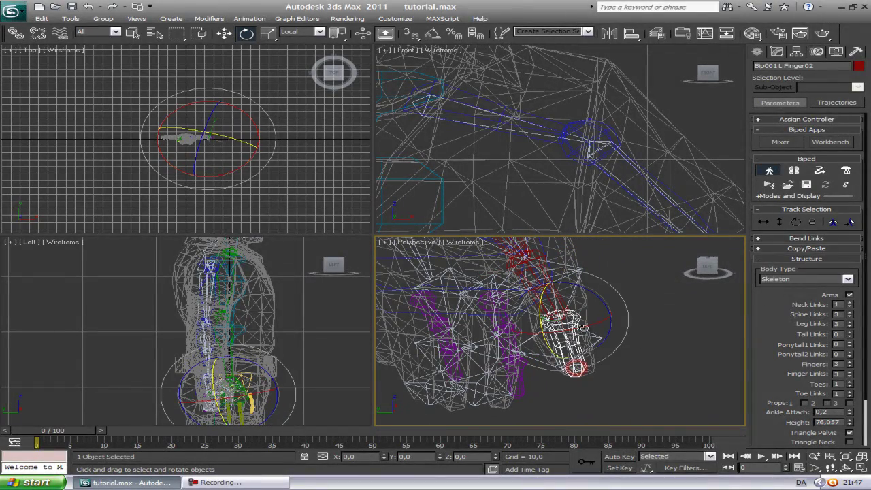
left_click_drag(582, 328, 582, 329)
middle_click_drag(630, 308, 442, 276, "alt")
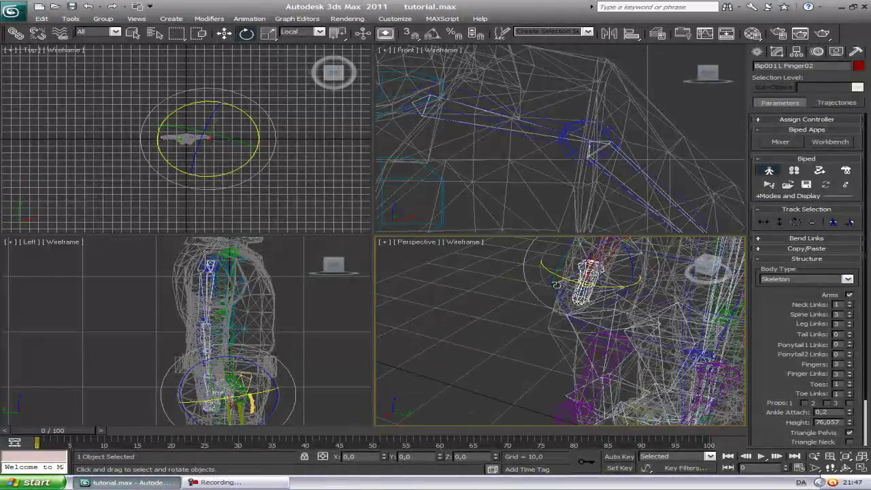
Scale the left hand bone, Bip001 L Hand, slightly along the X axis in the Top view
middle_click_drag(670, 298, 597, 312)
left_click(595, 326)
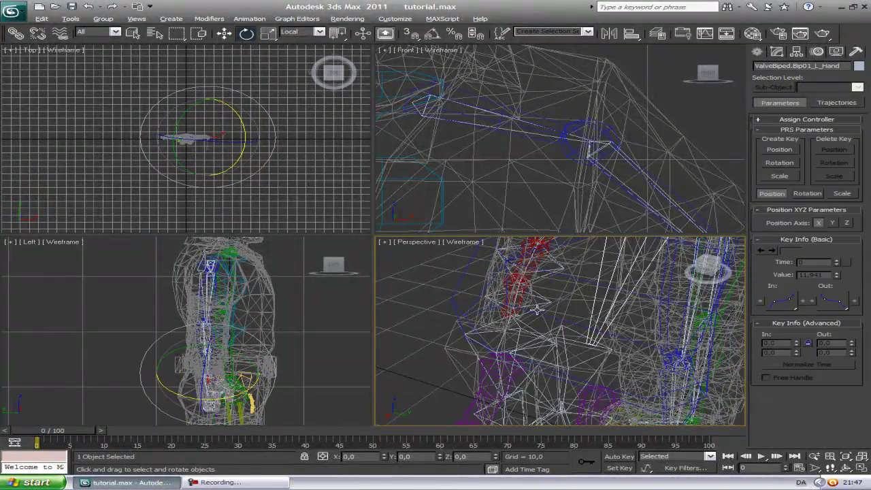
left_click(537, 309)
middle_click_drag(544, 312, 586, 280, "alt")
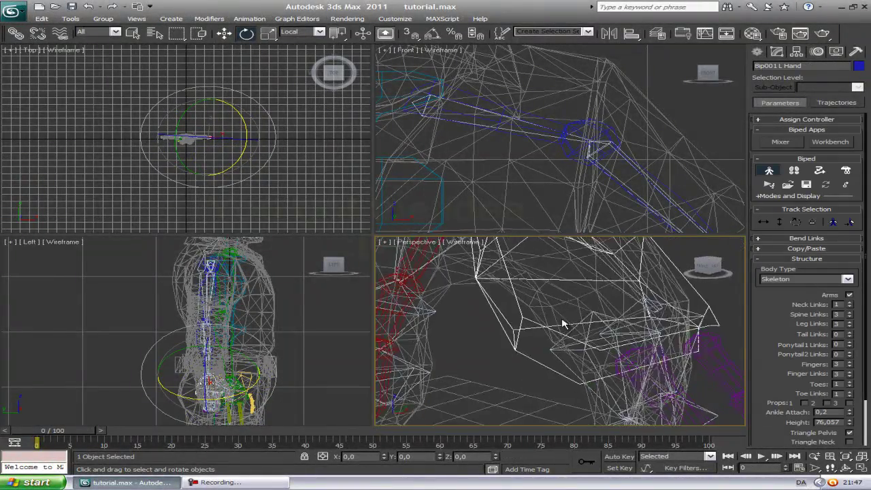
mouse_move(562, 324)
middle_mouse_down("alt")
mouse_move(632, 286)
mouse_move(645, 326)
mouse_move(574, 329)
middle_mouse_up("alt")
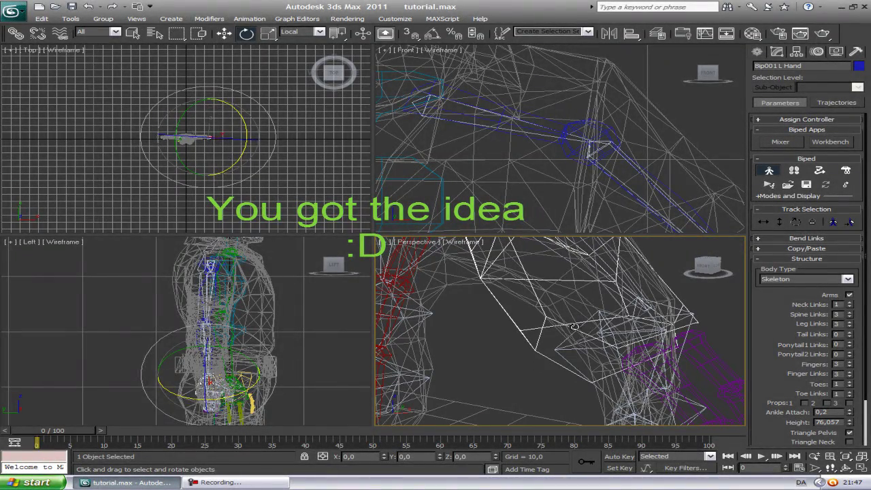
key("r")
scroll(204, 185, "up", 2)
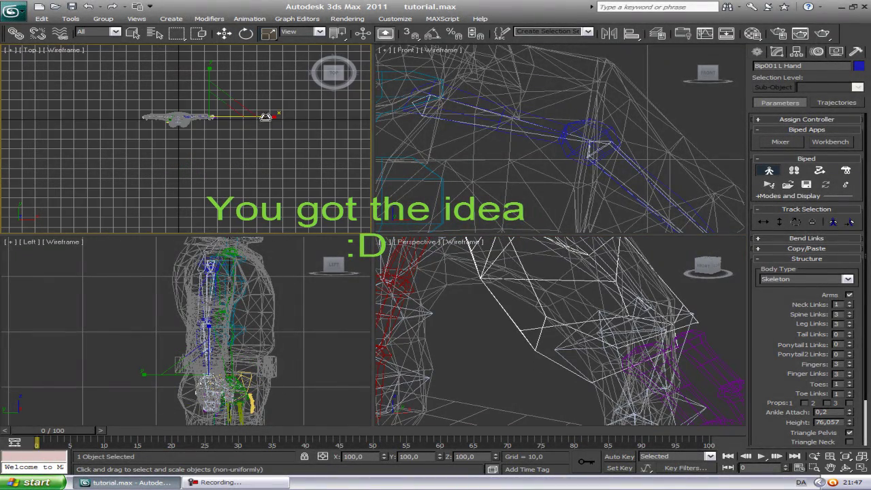
left_click_drag(270, 116, 258, 116)
middle_click_drag(492, 277, 607, 380)
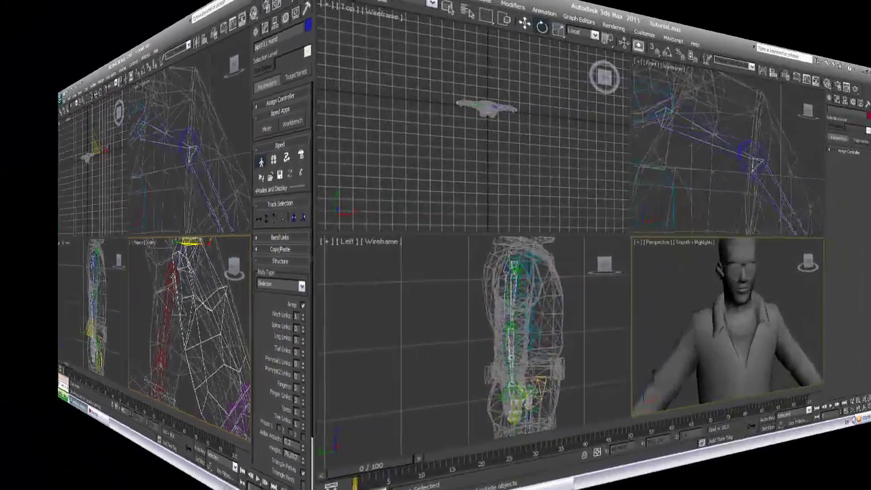
Inspect the fit of the biped skeleton inside the character's arms, hands, torso and head in the Front and Perspective views
scroll(711, 303, "down", 5)
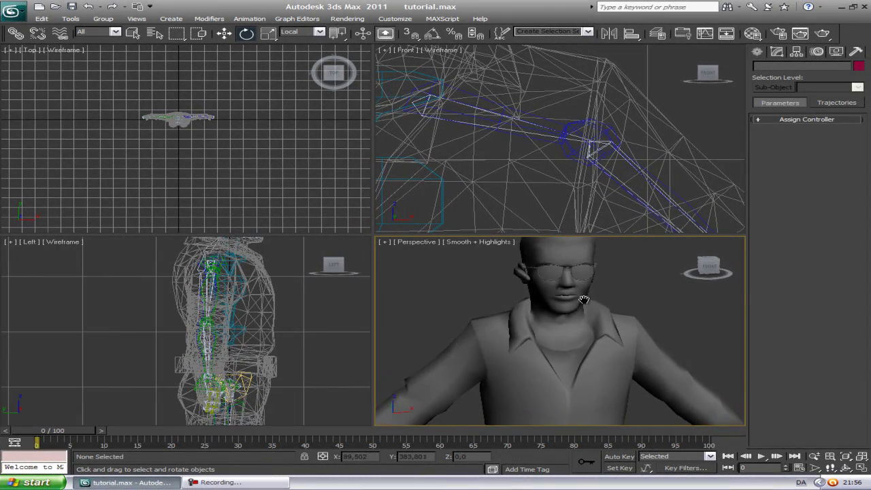
scroll(589, 289, "down", 4)
middle_click_drag(568, 334, 576, 309)
scroll(575, 308, "up", 3)
middle_click_drag(480, 132, 567, 120)
scroll(567, 118, "down", 6)
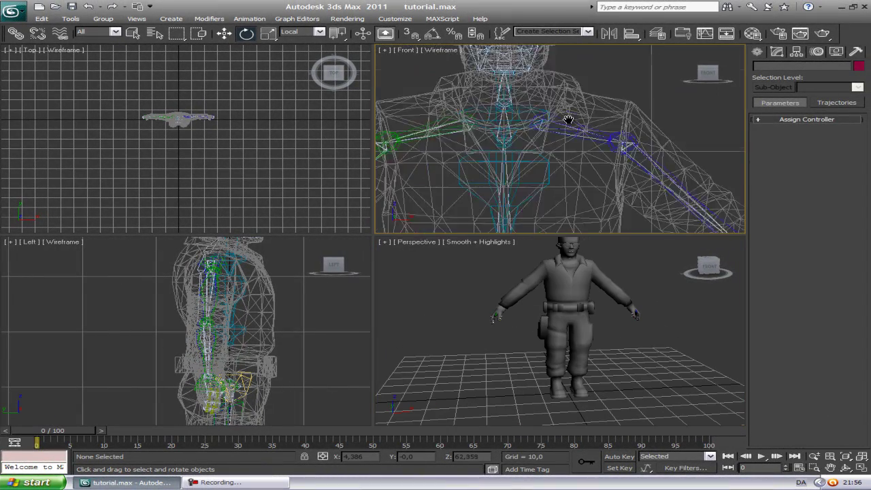
scroll(486, 110, "up", 4)
middle_click_drag(454, 202, 535, 125)
middle_click_drag(398, 203, 538, 150)
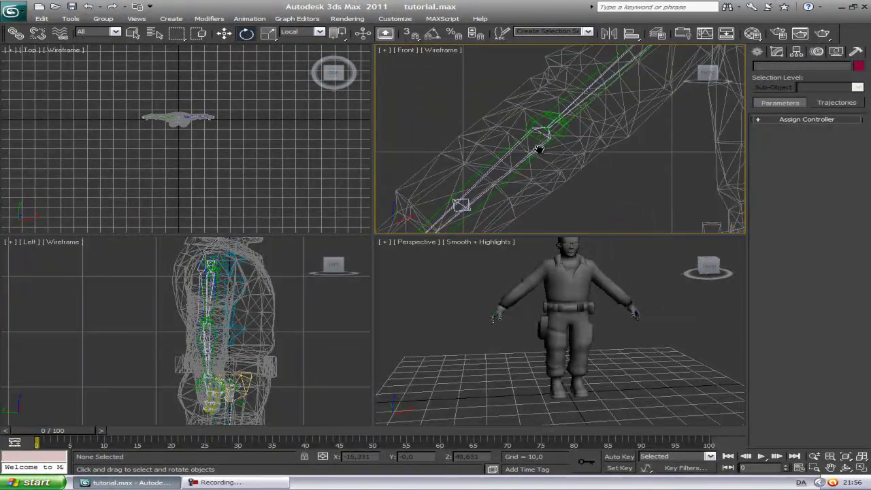
middle_click_drag(485, 210, 623, 106)
middle_click_drag(554, 160, 576, 109)
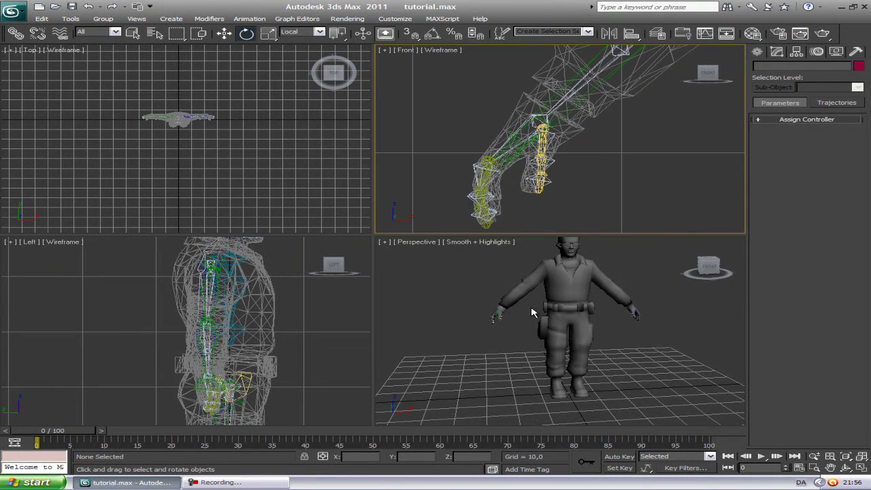
middle_click_drag(533, 312, 524, 337)
scroll(524, 337, "up", 4)
middle_click_drag(570, 117, 502, 134)
scroll(502, 134, "down", 4)
middle_click_drag(542, 110, 432, 141)
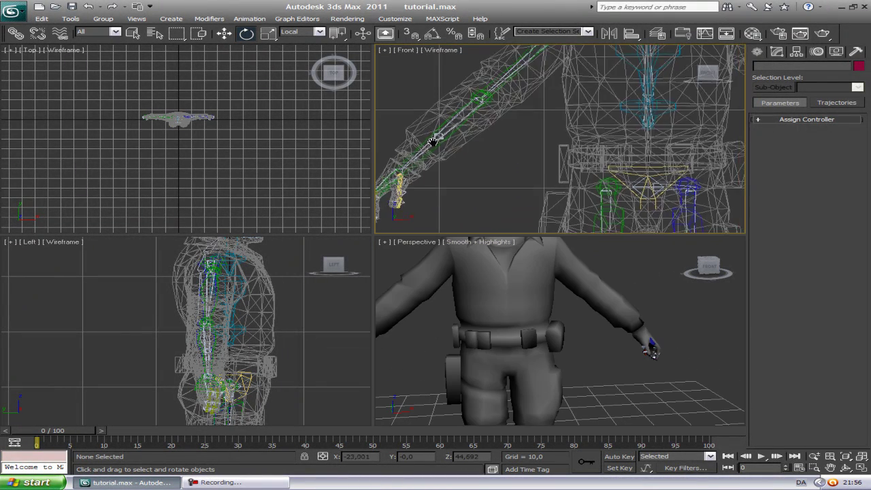
middle_click_drag(584, 72, 455, 196)
middle_click_drag(509, 123, 518, 149)
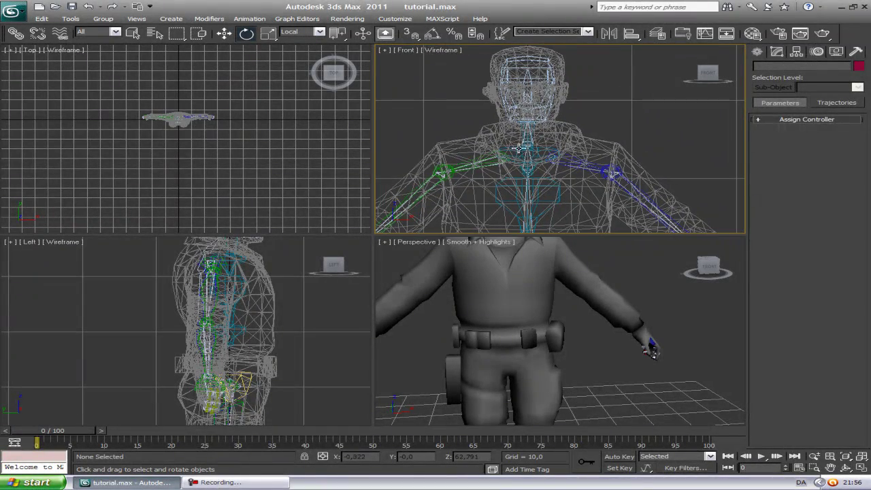
Test-rotate the Bip001 Head bone in the Front view and undo the rotation
left_click(536, 63)
left_click_drag(552, 101, 570, 114)
key("ctrl+z")
scroll(569, 116, "up", 3)
middle_click_drag(571, 81, 584, 132)
scroll(578, 133, "up", 2)
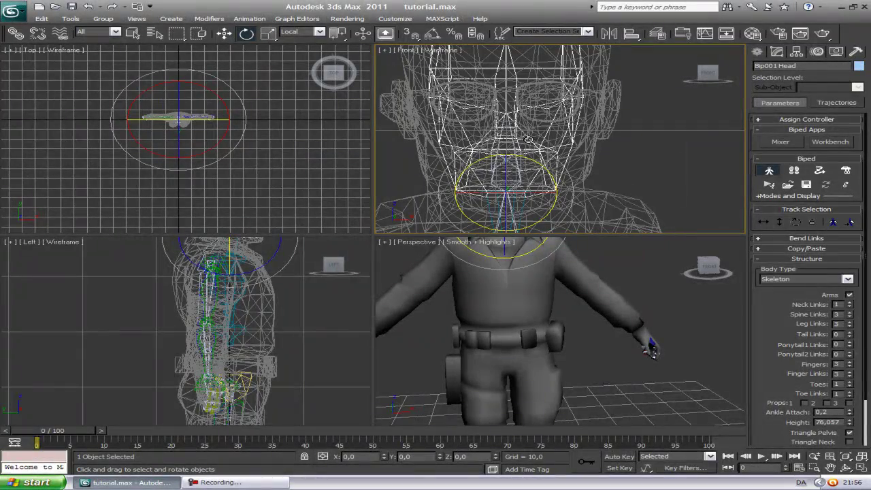
scroll(530, 132, "up", 5)
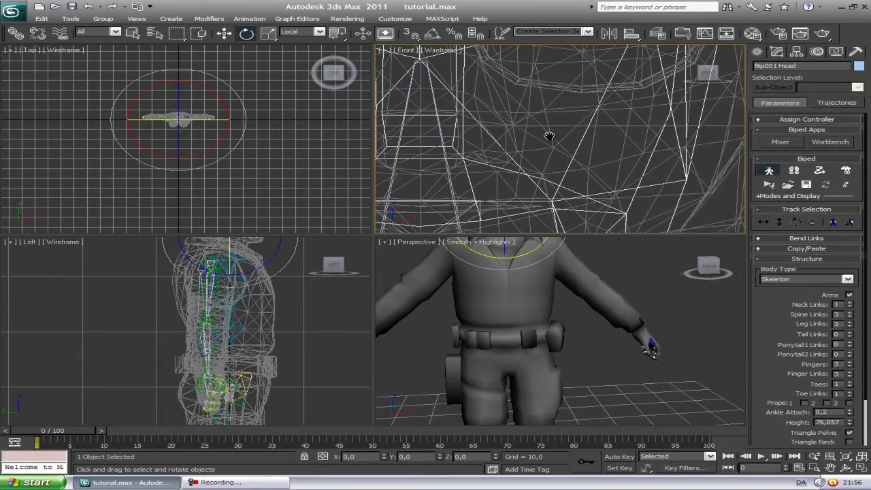
Test-rotate the ValveBiped.Bip01_Head1 bone in the Front view and undo the rotation
left_click(457, 119)
middle_click_drag(479, 130, 550, 139)
scroll(551, 139, "down", 6)
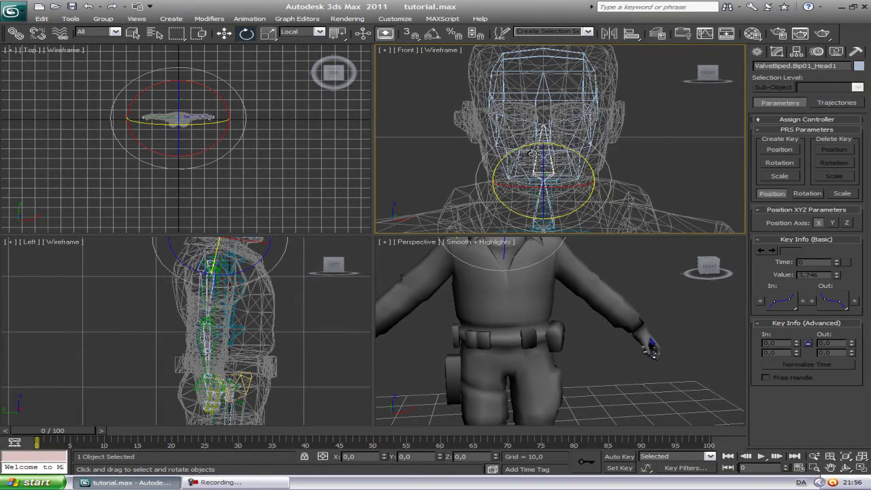
left_click_drag(573, 168, 580, 162)
key("ctrl+z")
Clear the selection and save the tutorial.max scene
left_click(650, 123)
left_click(570, 95)
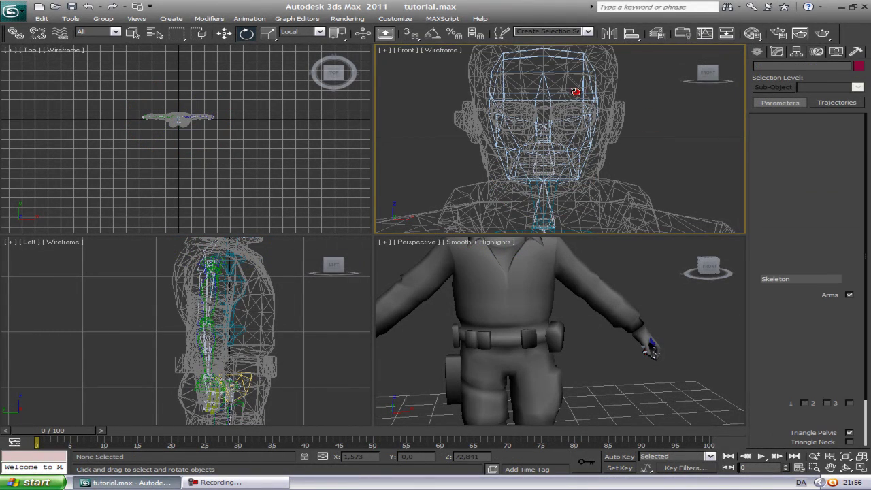
left_click(424, 90)
middle_click_drag(470, 112, 472, 99)
scroll(474, 102, "up", 4)
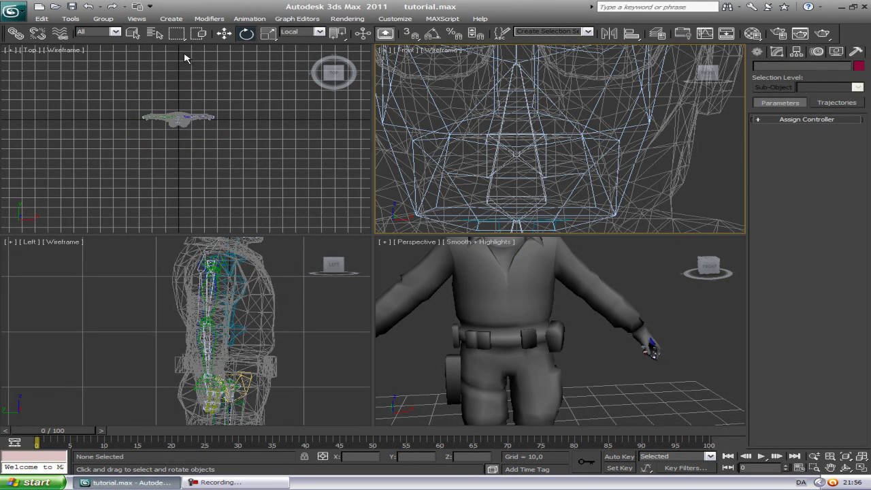
left_click(18, 21)
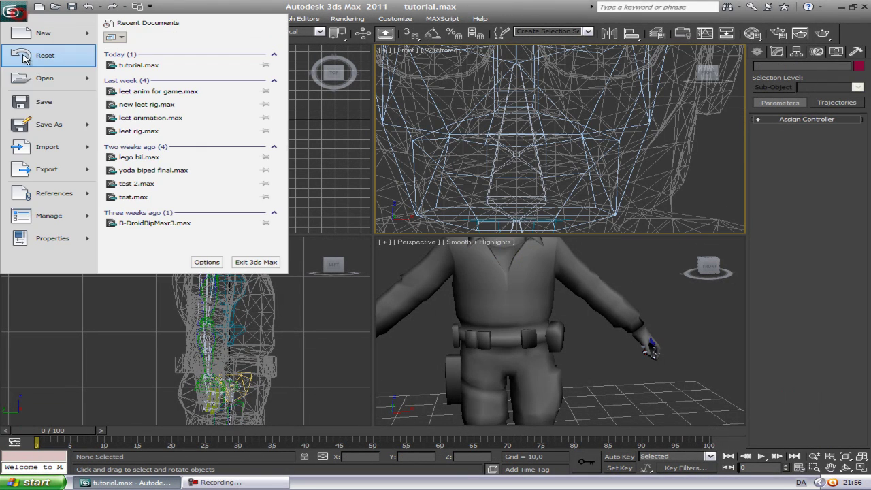
left_click(49, 102)
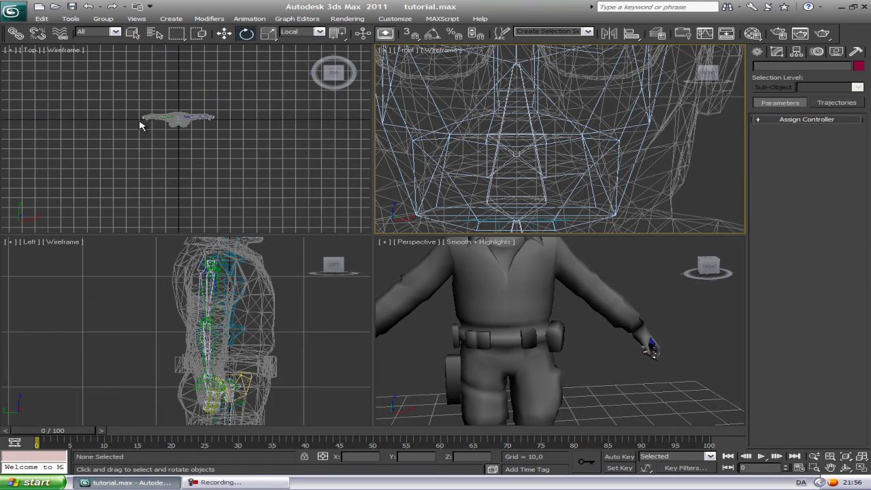
Link the ValveBiped.Bip01_Head1 bone to the Bip001 Head bone as its parent with Select and Link
middle_click_drag(448, 160, 463, 144)
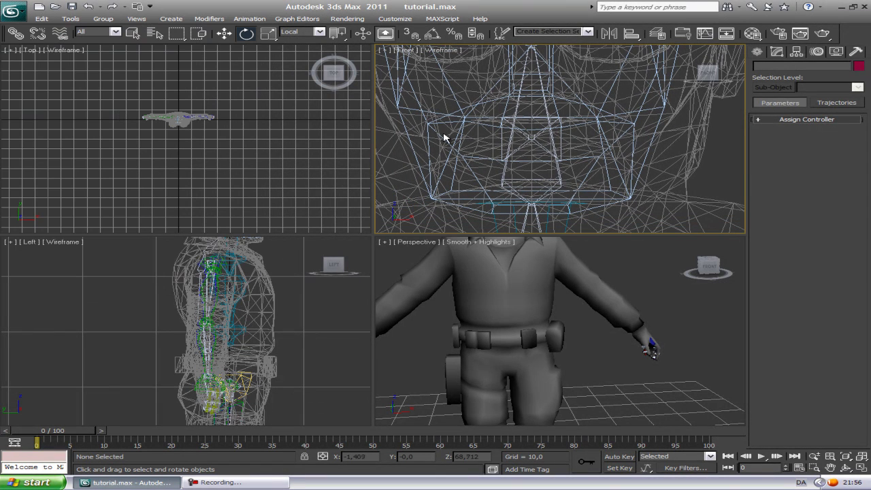
left_click(16, 33)
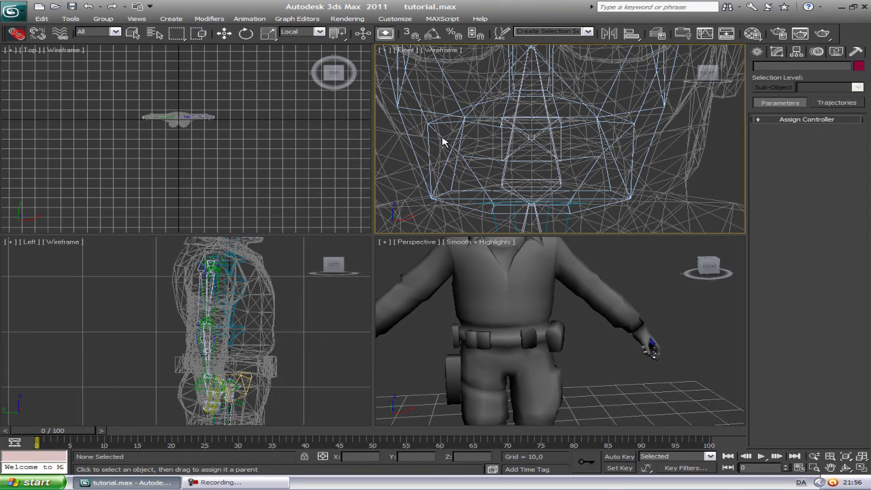
left_click(504, 165)
left_click_drag(635, 116, 635, 117)
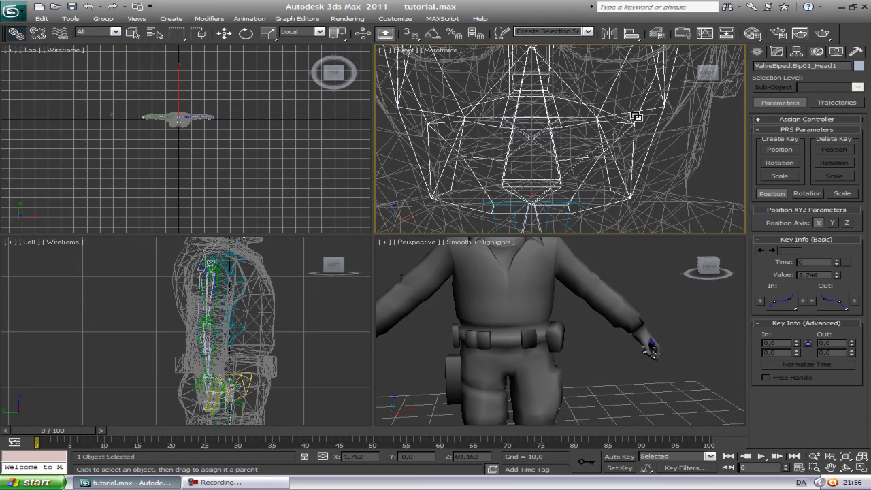
Test the head link by rotating Bip001 Head in the Front and Perspective views, undoing each rotation
key("e")
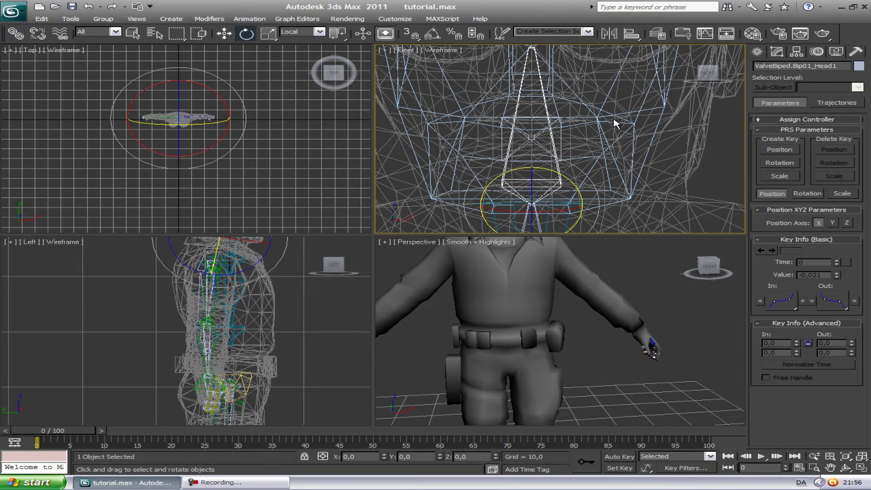
left_click(622, 118)
mouse_move(562, 183)
left_mouse_down()
mouse_move(520, 179)
mouse_move(555, 190)
left_mouse_up()
key("ctrl+z")
scroll(582, 306, "down", 6)
scroll(577, 292, "up", 6)
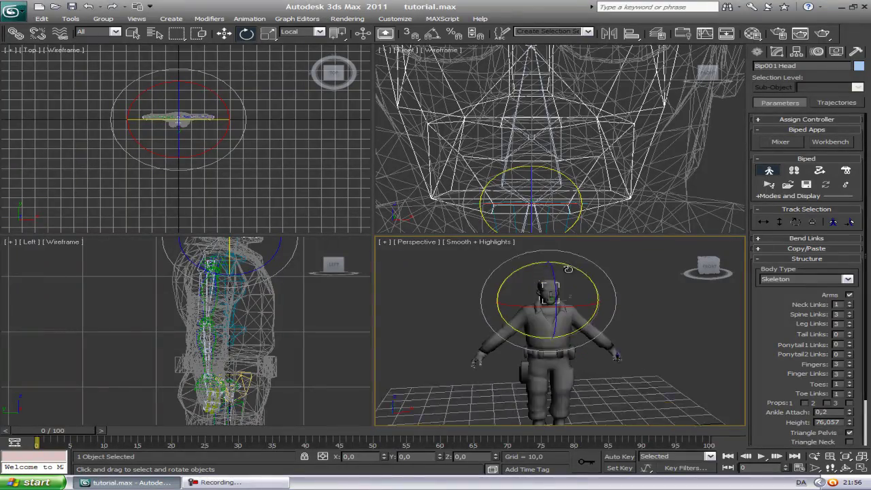
left_click_drag(562, 276, 549, 273)
key("ctrl+z")
Link the ValveBiped.Bip01_Neck1 bone to the biped's neck bone as its parent with Select and Link
middle_click_drag(537, 183, 542, 117)
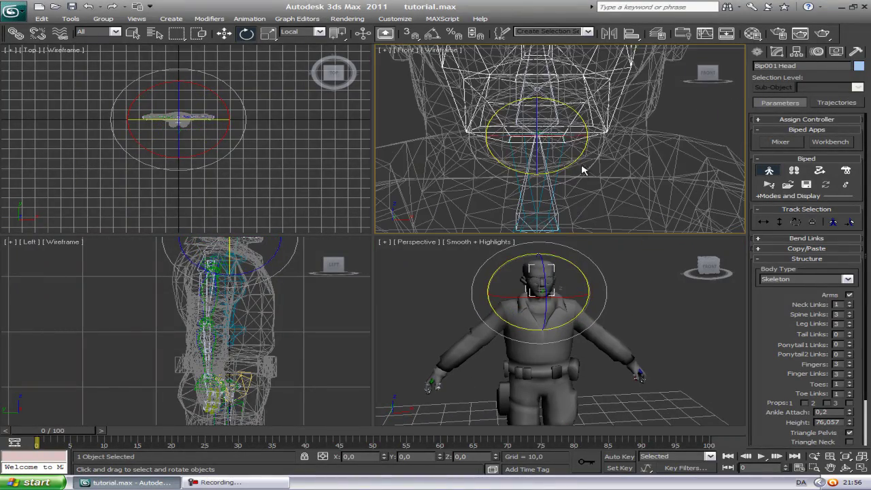
left_click(638, 160)
middle_click_drag(648, 183, 637, 154)
middle_click_drag(570, 158, 595, 113)
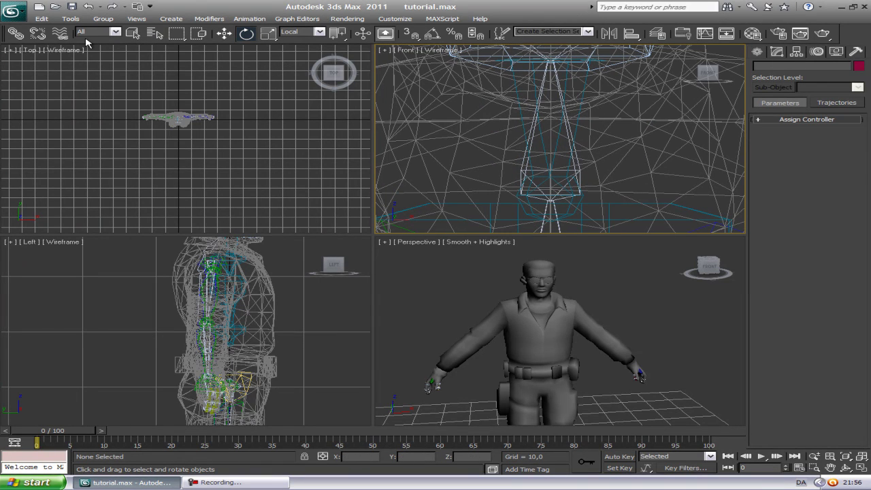
left_click(15, 33)
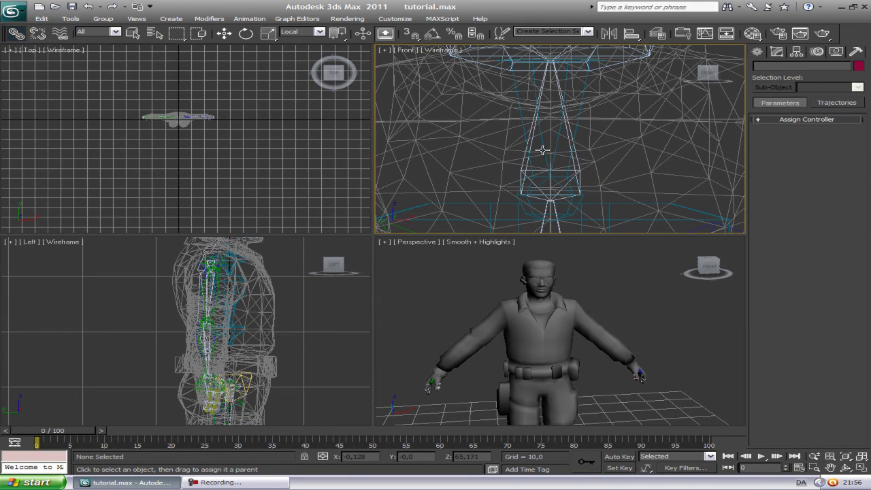
left_click_drag(529, 130, 552, 134)
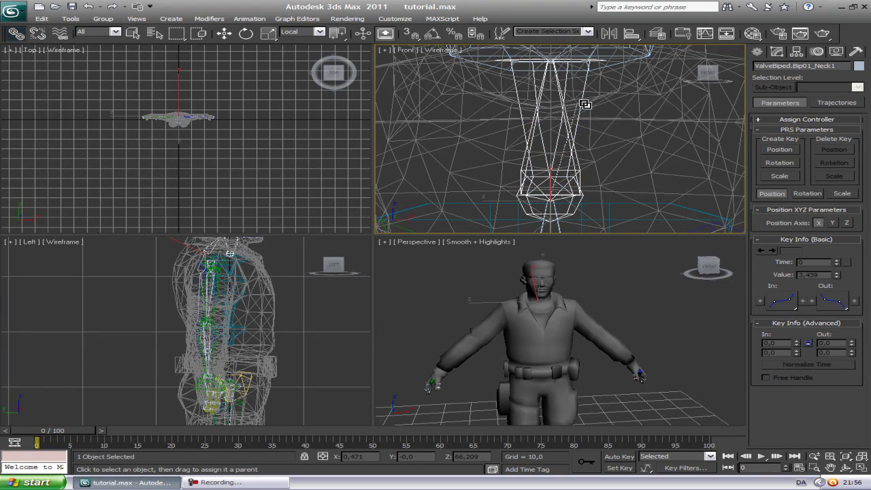
scroll(611, 130, "up", 6)
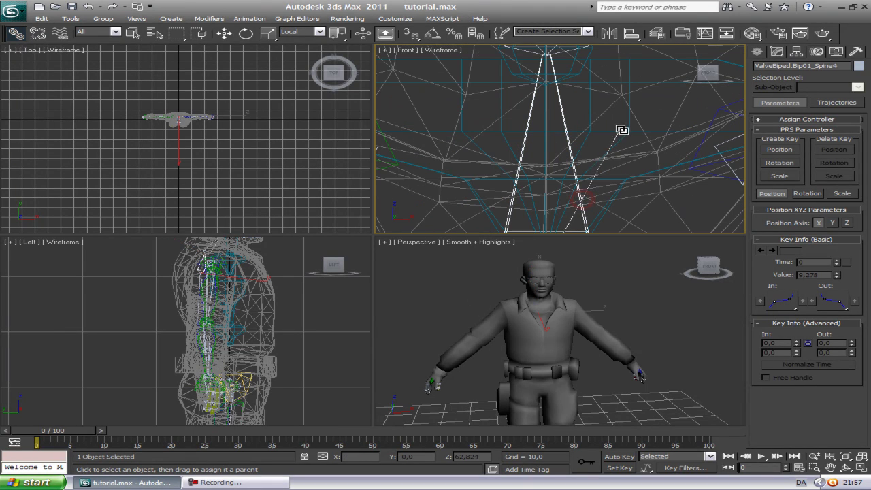
Link the ValveBiped.Bip01_Spine4 and ValveBiped.Bip01_Spine2 bones to their matching biped spine segments with Select and Link
left_click_drag(632, 123, 631, 124)
scroll(612, 168, "down", 4)
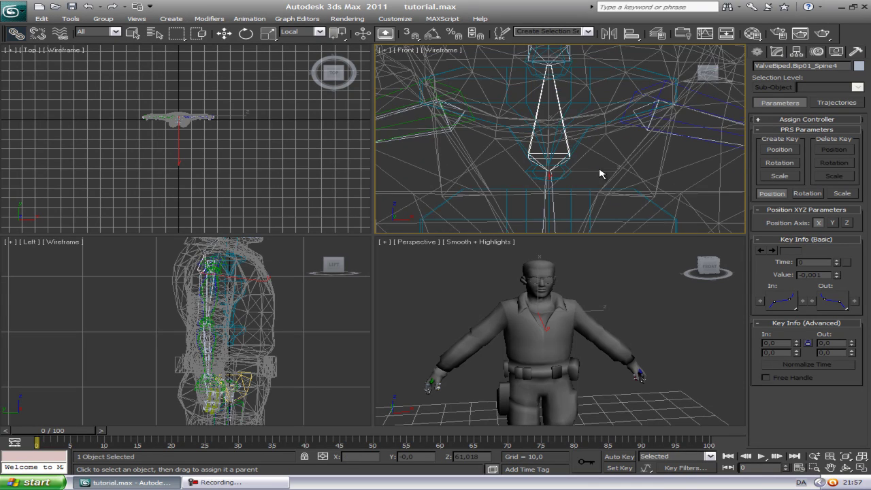
middle_click_drag(589, 164, 580, 81)
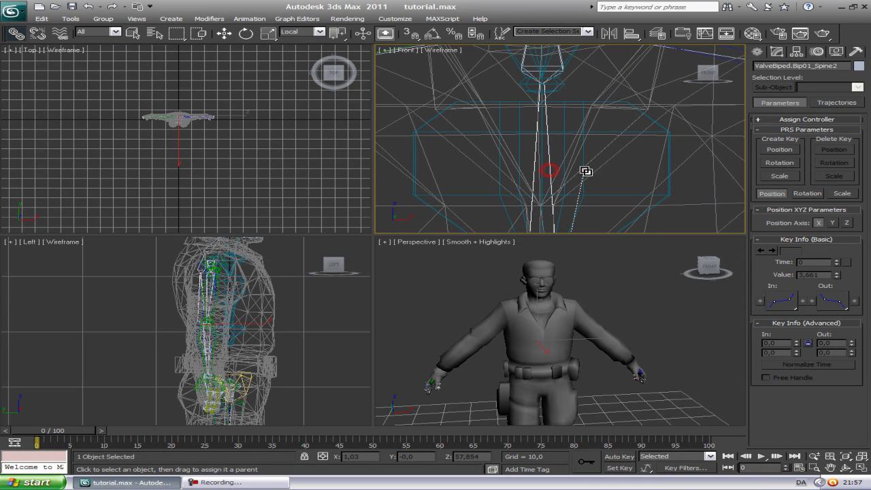
left_click_drag(586, 170, 584, 193)
Link ValveBiped.Bip01_Spine1 to its matching biped spine segment and ValveBiped.Bip01_Pelvis to the biped's pelvis
middle_click_drag(581, 159, 573, 66)
mouse_move(553, 198)
middle_mouse_down()
mouse_move(560, 82)
mouse_move(571, 48)
middle_mouse_up()
middle_click_drag(564, 138, 563, 151)
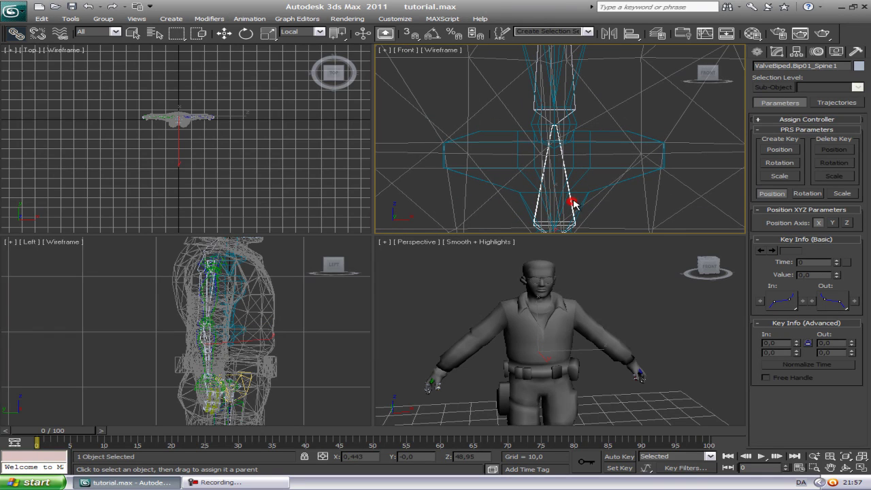
left_click_drag(610, 183, 610, 185)
mouse_move(595, 221)
middle_mouse_down()
mouse_move(601, 167)
mouse_move(589, 61)
middle_mouse_up()
mouse_move(591, 119)
middle_mouse_down()
mouse_move(589, 54)
mouse_move(574, 57)
middle_mouse_up()
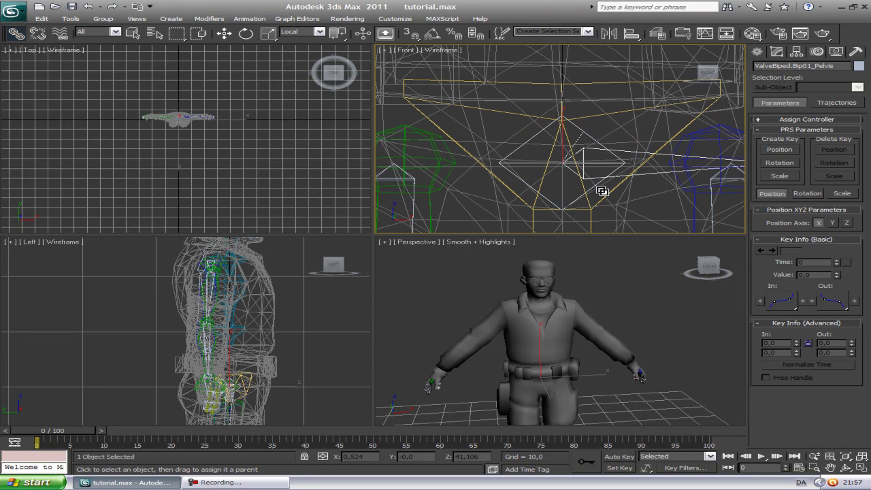
Link ValveBiped.Bip01_L_Thigh to the biped's left thigh and ValveBiped.Bip01_L_Calf to its left calf
middle_click_drag(592, 161, 444, 157)
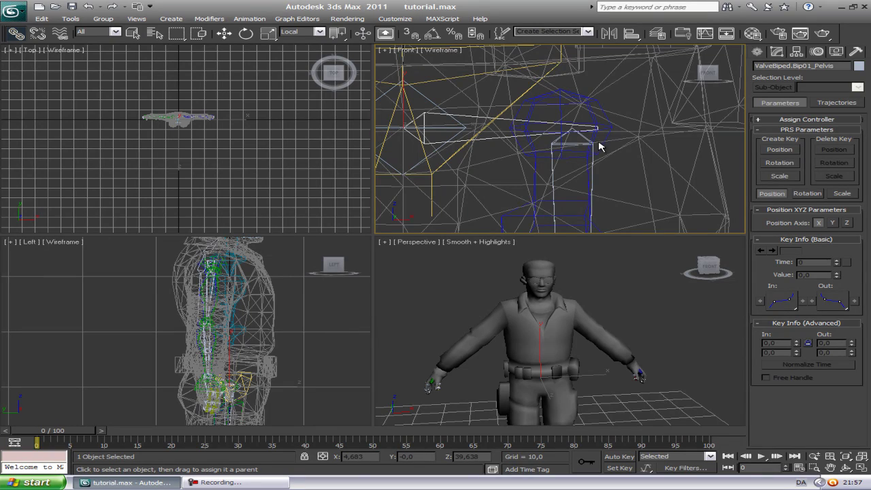
middle_click_drag(586, 184, 584, 130)
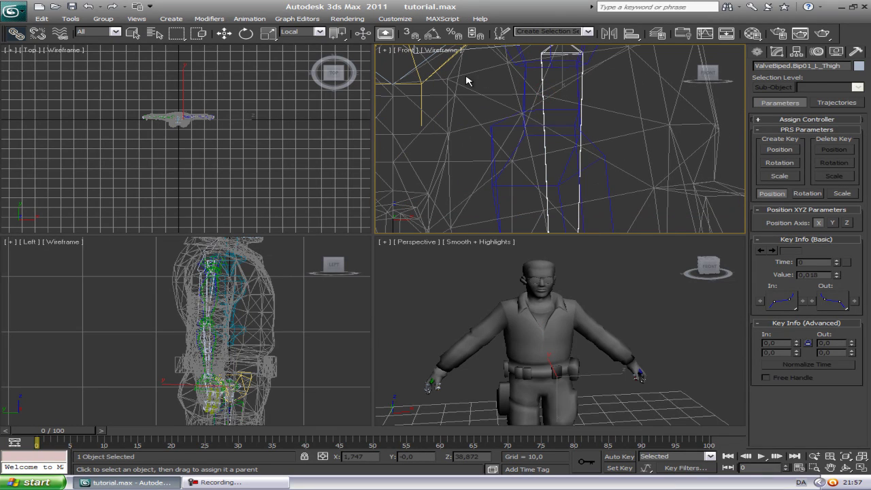
middle_click_drag(469, 82, 583, 55)
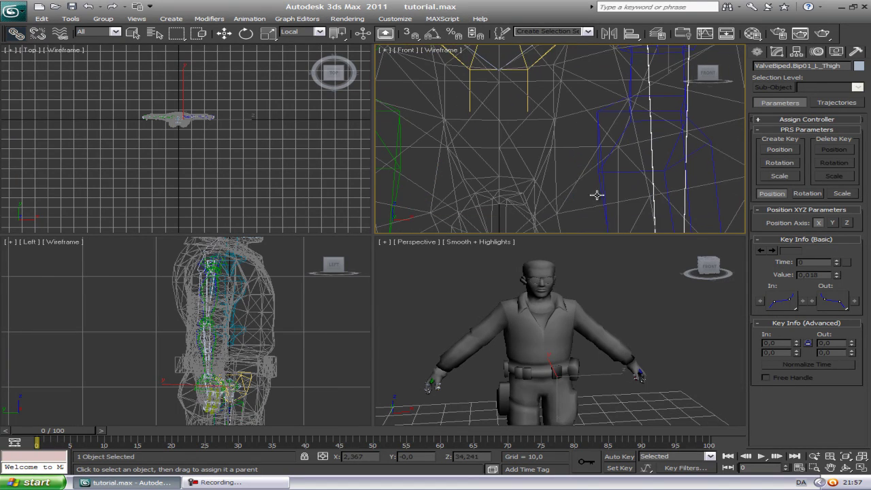
middle_click_drag(596, 195, 553, 86)
middle_click_drag(553, 228, 564, 67)
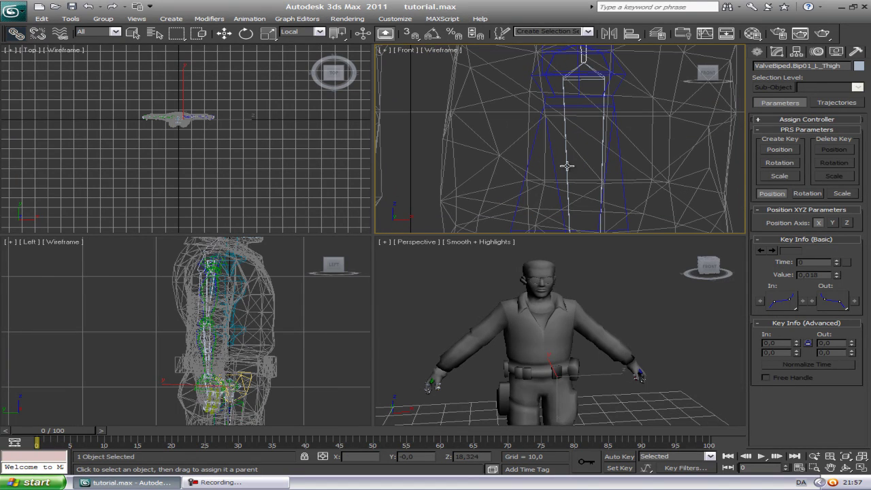
left_click_drag(566, 167, 532, 207)
Link the ValveBiped.Bip01_L_Foot bone to the biped's left foot as its parent
middle_click_drag(539, 217, 553, 65)
middle_click_drag(562, 96, 551, 19)
middle_click_drag(566, 219, 558, 33)
middle_click_drag(567, 154, 574, 52)
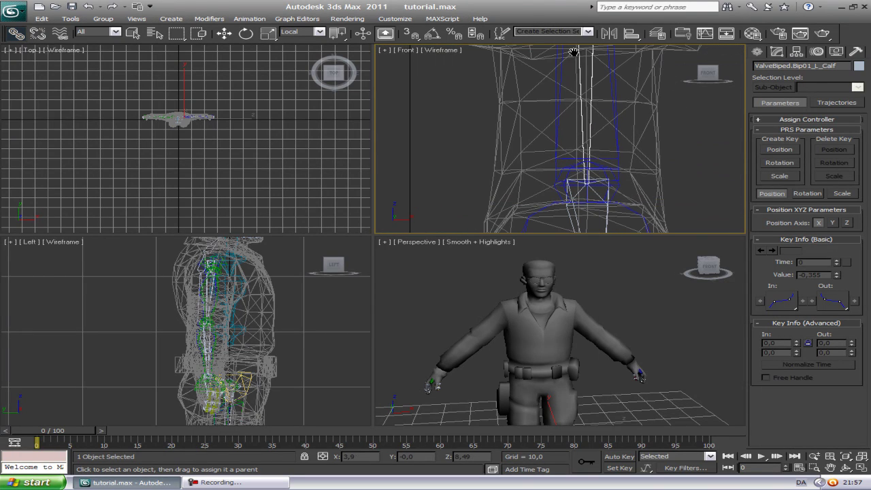
middle_click_drag(320, 359, 241, 207)
middle_click_drag(259, 359, 278, 204)
middle_click_drag(284, 296, 270, 264)
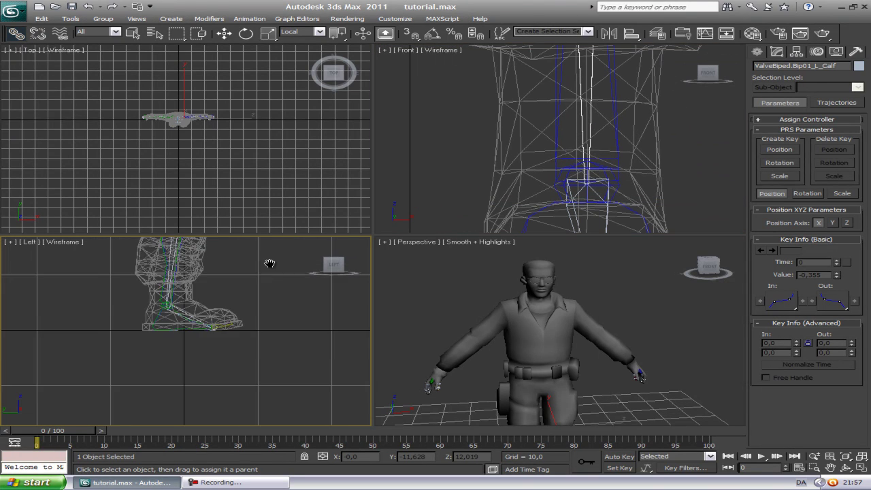
scroll(270, 264, "up", 3)
scroll(220, 288, "up", 2)
middle_click_drag(585, 144, 587, 83)
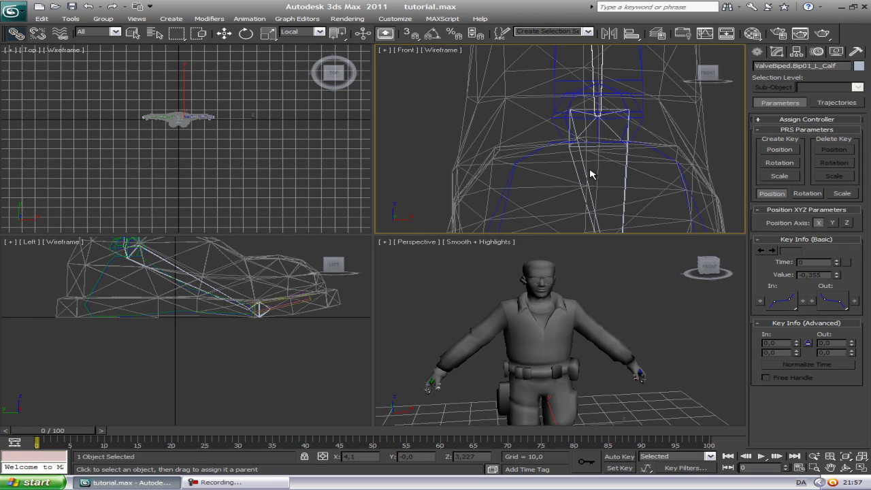
middle_click_drag(592, 173, 589, 174)
left_click_drag(608, 174, 649, 162)
Scale the biped's Bip001 L Toe0 bone sideways so that it spans most of the left boot's width
middle_click_drag(640, 193, 629, 142)
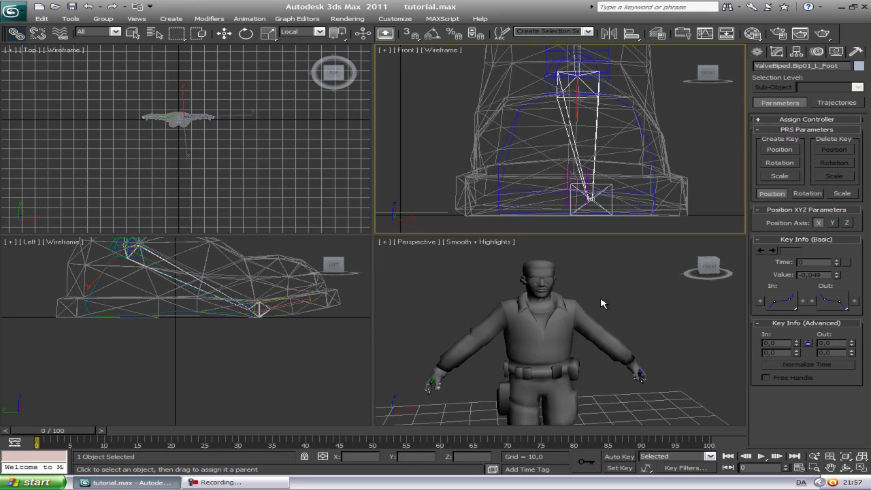
middle_click_drag(589, 349, 575, 275)
scroll(575, 275, "up", 4)
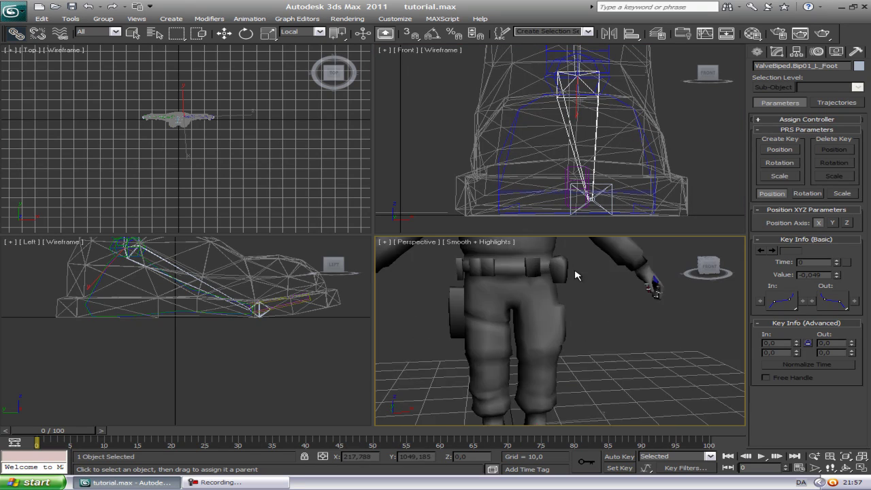
middle_click_drag(589, 323, 591, 281)
scroll(585, 282, "up", 2)
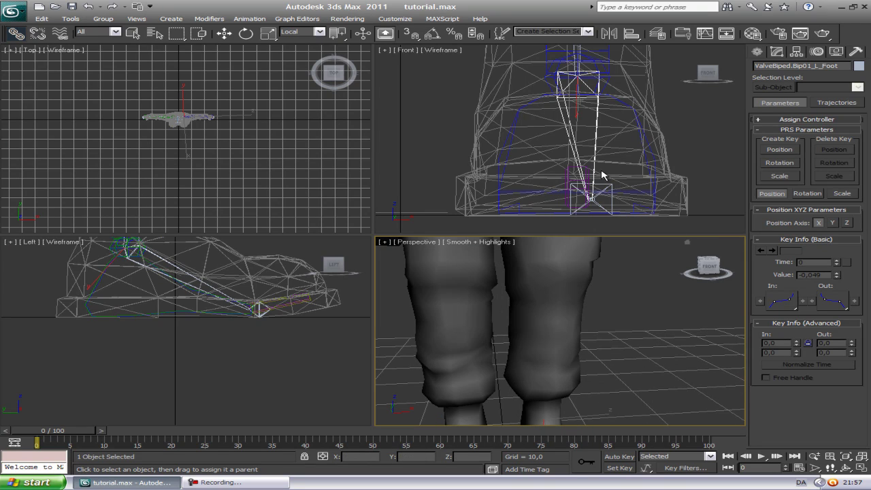
left_click(575, 181)
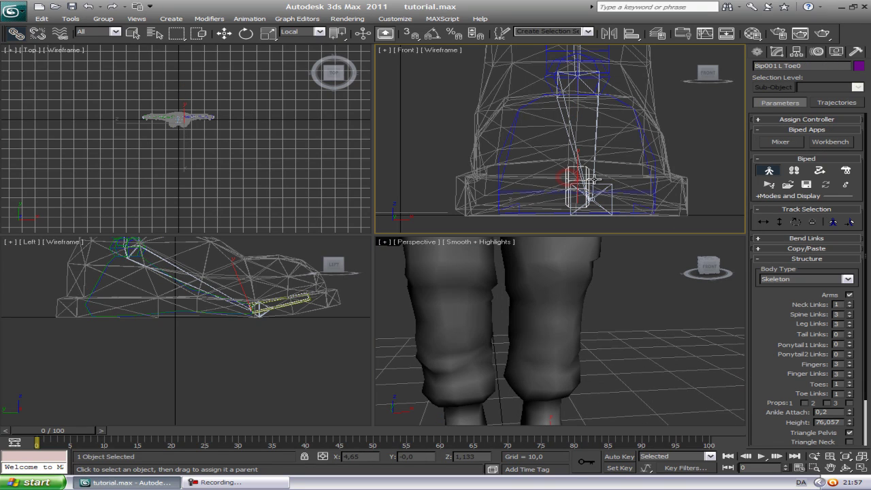
key("r")
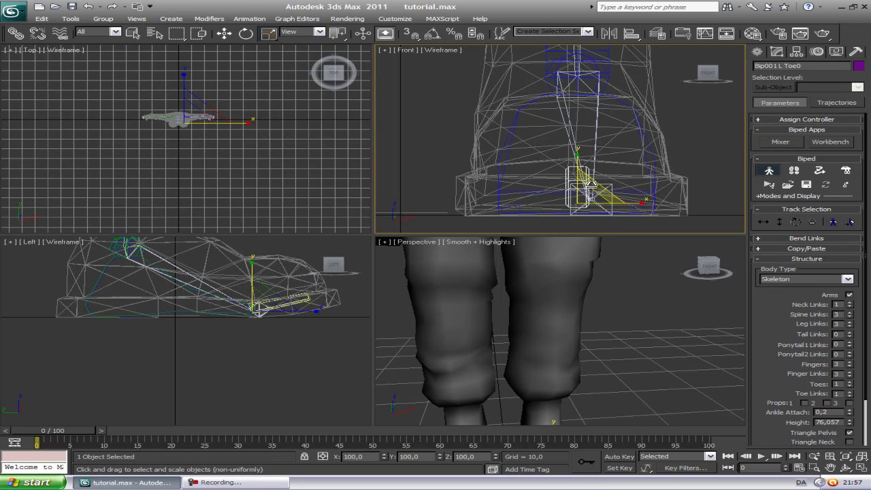
middle_click_drag(592, 189, 604, 183)
middle_click_drag(583, 383, 607, 344)
scroll(607, 343, "down", 4)
key("r")
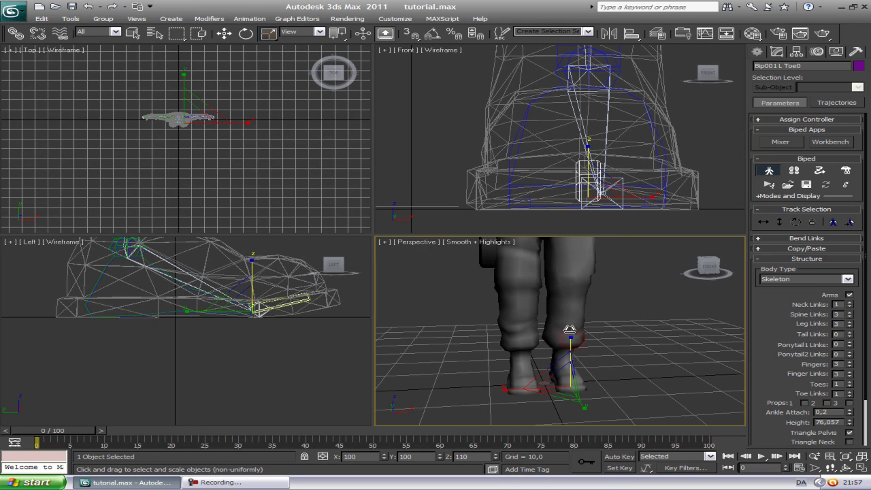
left_click_drag(571, 329, 548, 172)
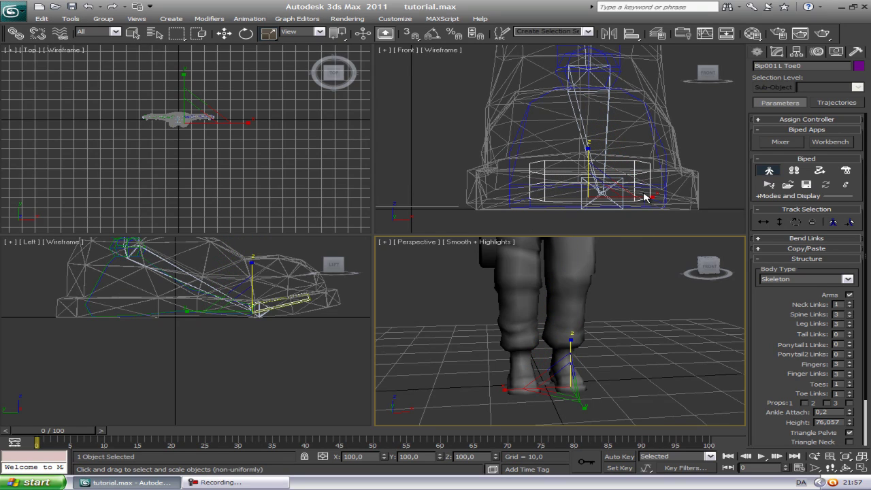
Move Bip001 L Toe0 slightly outward along X and scale it a little wider to center it in the boot
key("e")
key("w")
left_click(633, 197)
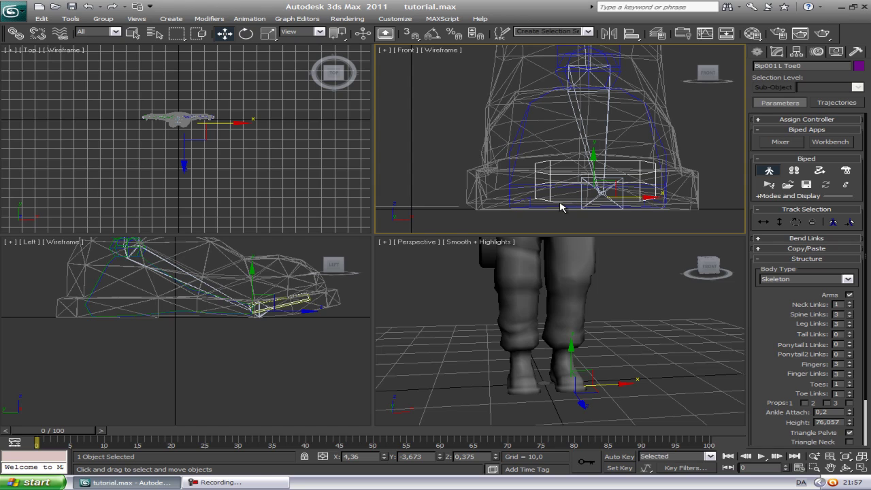
scroll(455, 178, "down", 2)
middle_click_drag(451, 167, 449, 149)
scroll(561, 168, "down", 1)
scroll(543, 156, "up", 2)
key("r")
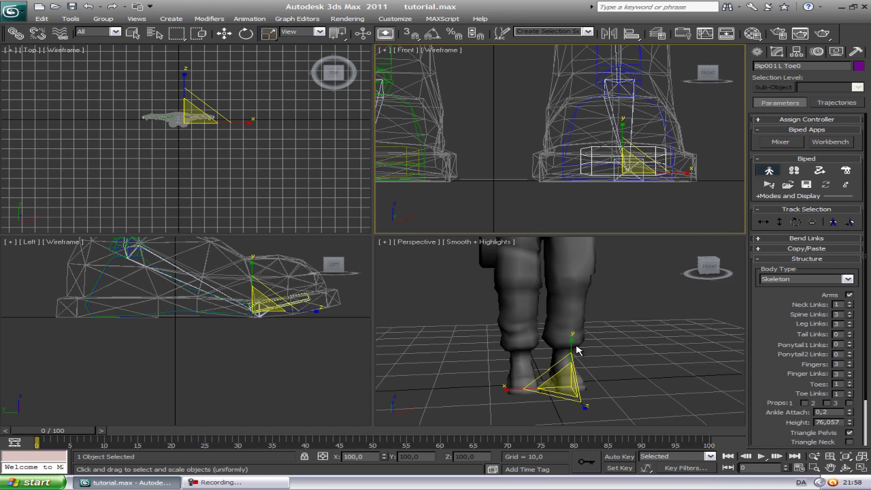
right_click(577, 348)
left_click_drag(571, 342, 578, 332)
right_click(600, 209)
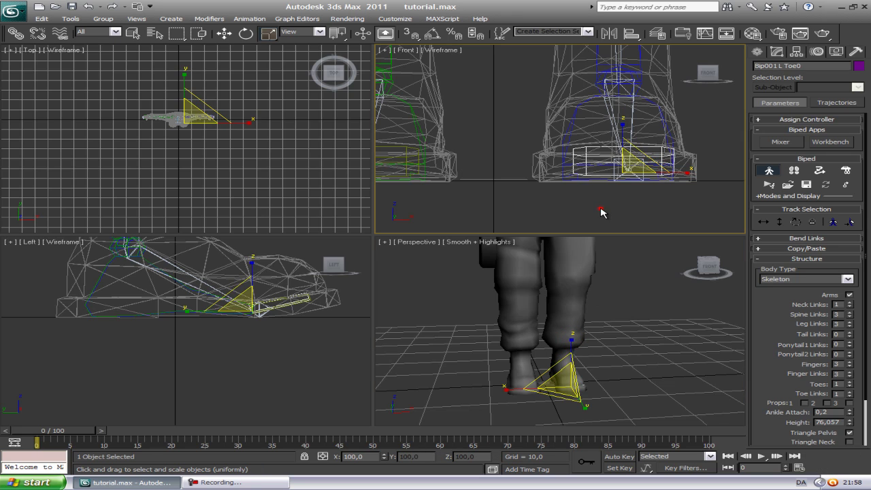
Clear the selection and link ValveBiped.Bip01_L_Toe0 to Bip001 L Toe0 with Select and Link
left_click(600, 209)
middle_click_drag(607, 129, 470, 108)
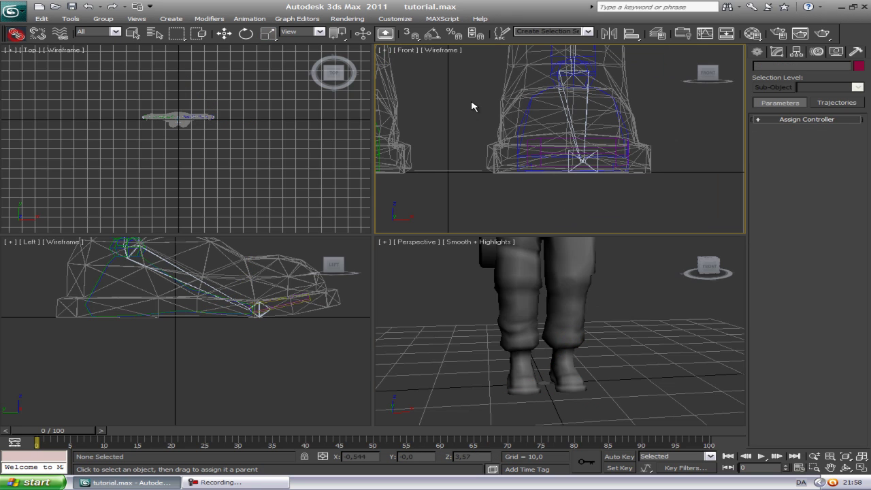
scroll(536, 104, "up", 3)
left_click_drag(634, 162, 645, 132)
Link the ValveBiped.Bip01_R_Toe0 bone to the biped's right toe as its parent
middle_click_drag(441, 130, 633, 135)
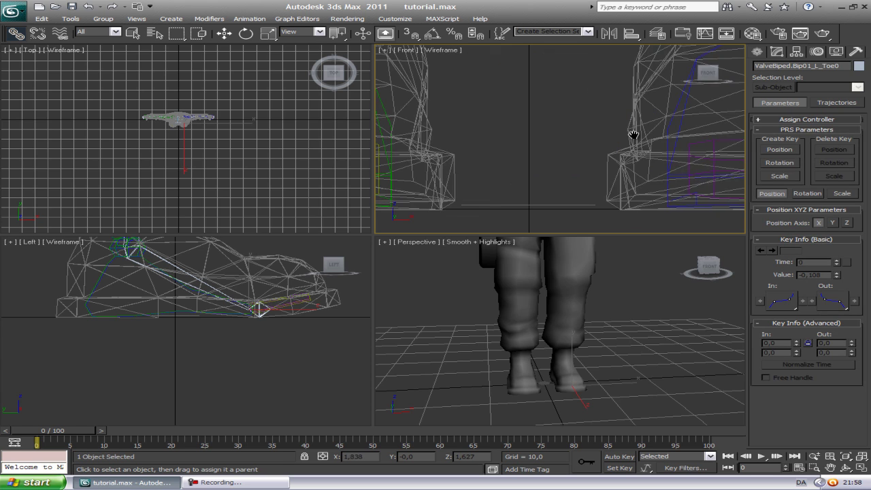
middle_click_drag(407, 130, 605, 144)
left_click_drag(493, 199, 559, 162)
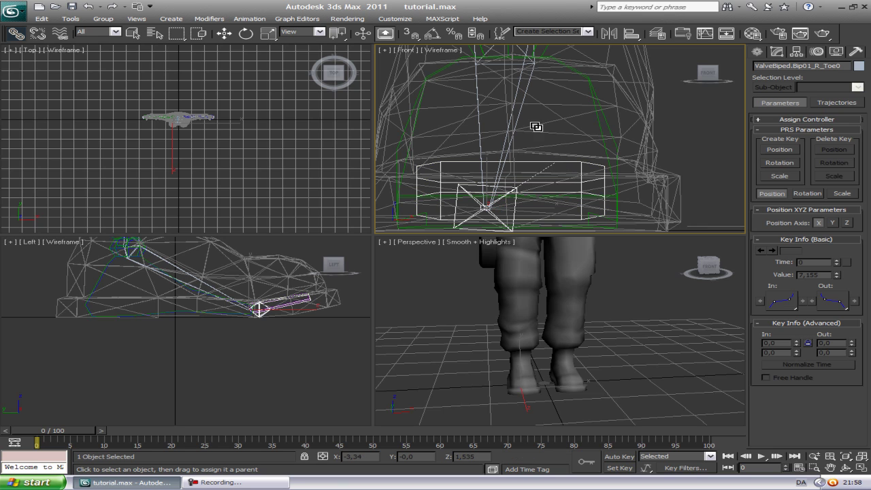
Link ValveBiped.Bip01_R_Foot to the biped's right foot and ValveBiped.Bip01_R_Calf to its right calf
middle_click_drag(533, 116, 539, 138)
left_click_drag(520, 126, 594, 102)
middle_click_drag(579, 76, 616, 191)
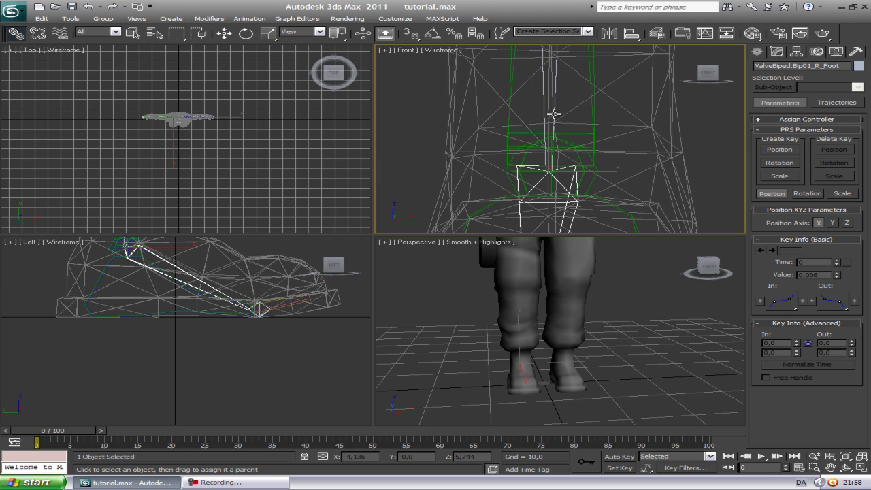
left_click_drag(554, 114, 594, 102)
Link the ValveBiped.Bip01_R_Thigh bone to the biped's right thigh as its parent
middle_click_drag(594, 55, 607, 184)
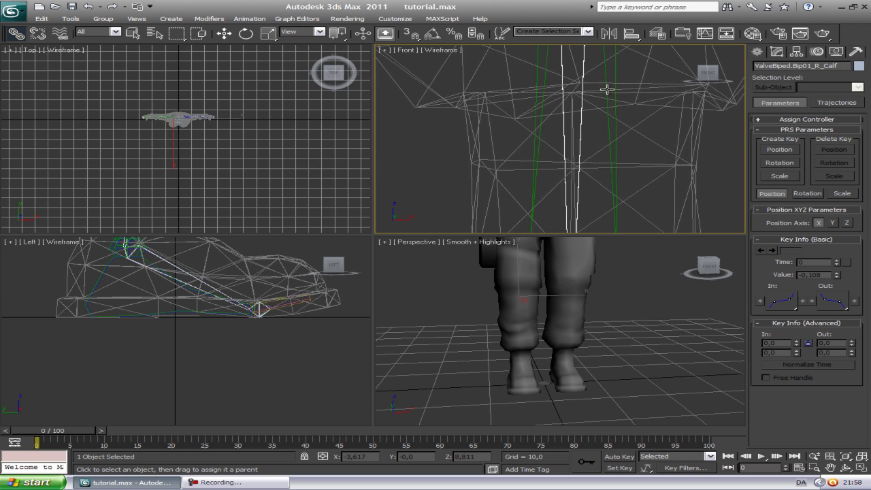
scroll(607, 89, "down", 2)
middle_click_drag(606, 89, 581, 179)
middle_click_drag(574, 62, 578, 189)
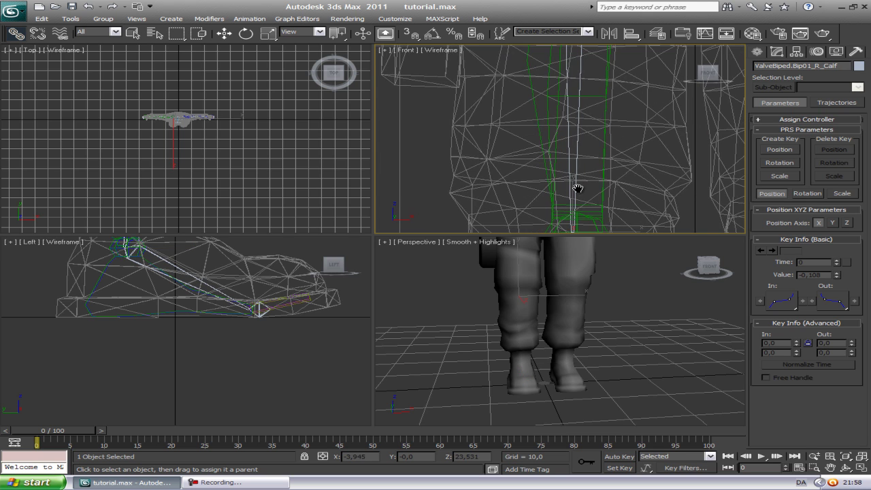
left_click_drag(581, 122, 607, 124)
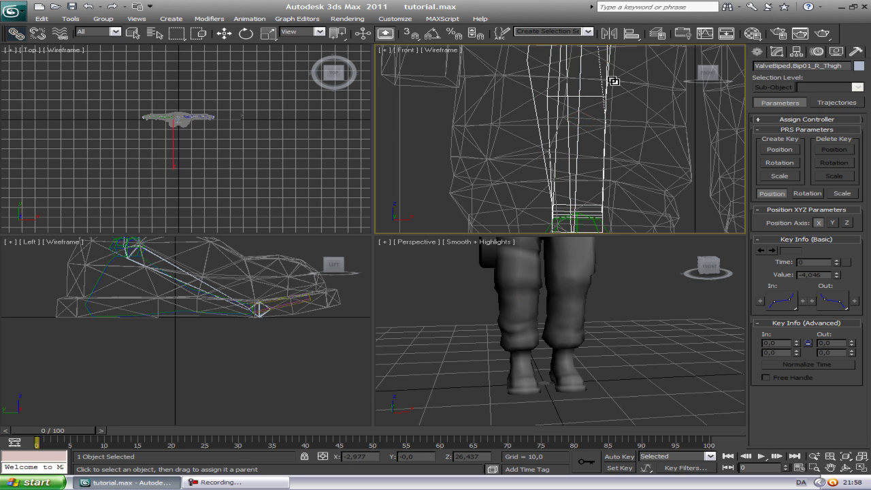
Link the ValveBiped.Bip01_R_Clavicle bone to the biped's right clavicle as its parent
middle_click_drag(613, 78, 607, 194)
middle_click_drag(599, 68, 596, 197)
middle_click_drag(606, 83, 590, 204)
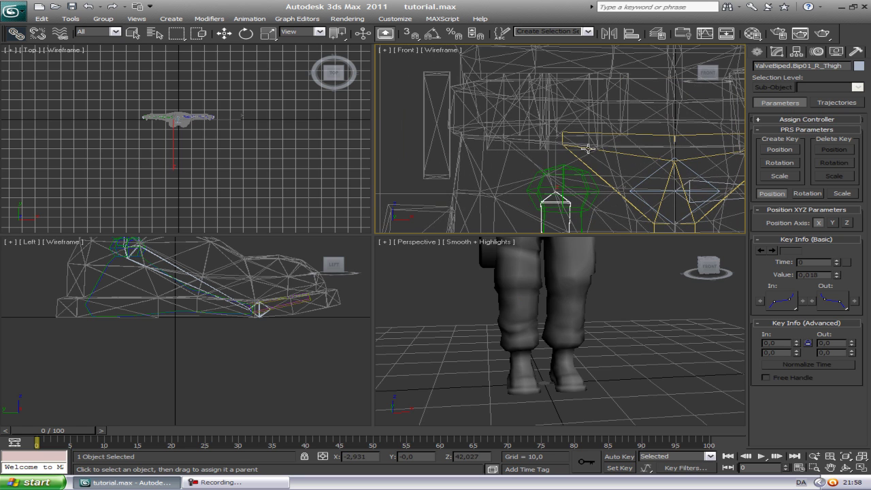
middle_click_drag(600, 174, 456, 105)
middle_click_drag(511, 113, 521, 193)
scroll(509, 145, "down", 3)
middle_click_drag(494, 85, 529, 188)
scroll(529, 189, "down", 4)
scroll(471, 126, "up", 2)
middle_click_drag(493, 127, 471, 229)
scroll(526, 132, "up", 2)
scroll(553, 131, "up", 2)
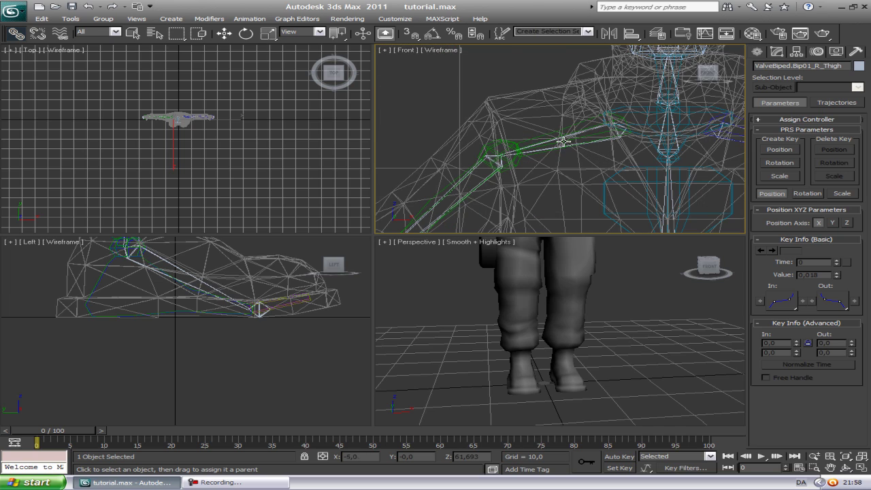
scroll(563, 141, "up", 3)
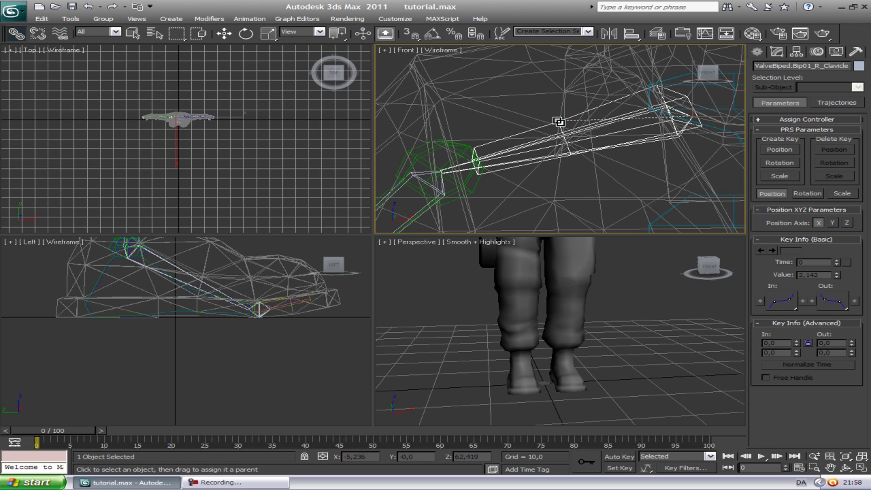
Link the ValveBiped right upper arm and right forearm bones to the biped's matching right arm bones
middle_click_drag(412, 182, 630, 92)
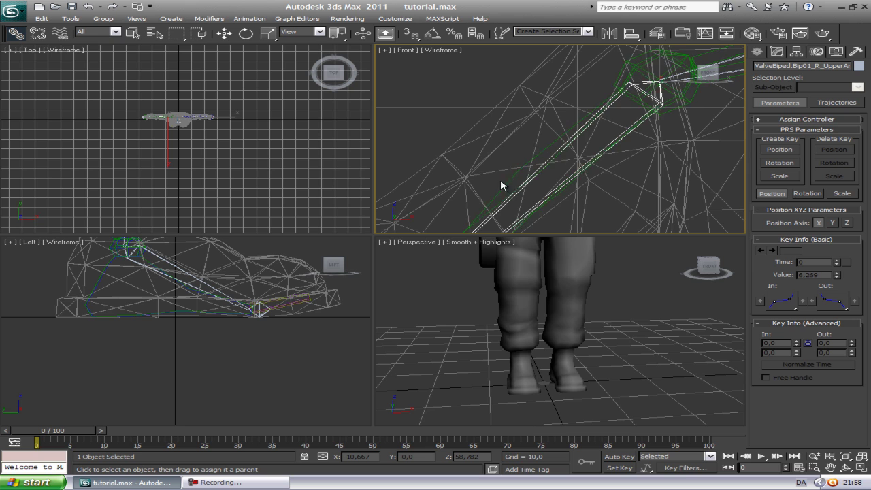
mouse_move(500, 185)
middle_mouse_down()
mouse_move(608, 75)
mouse_move(688, 20)
middle_mouse_up()
middle_click_drag(505, 223, 679, 46)
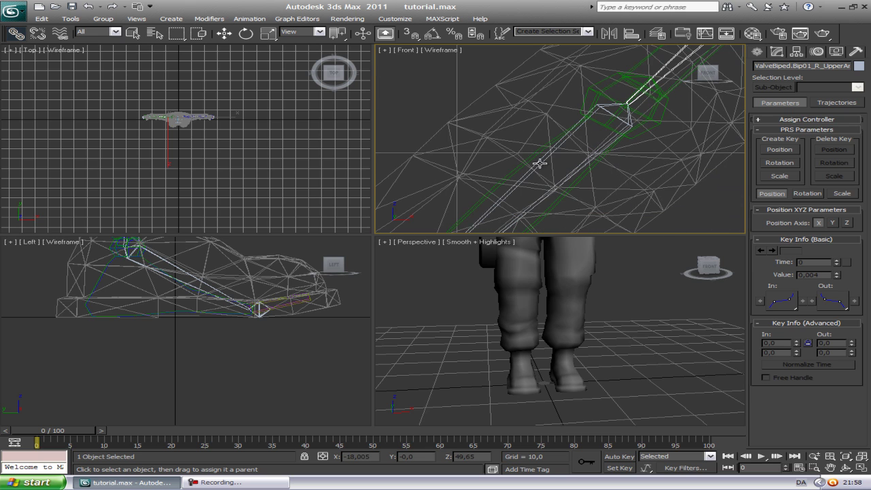
left_click_drag(518, 165, 519, 167)
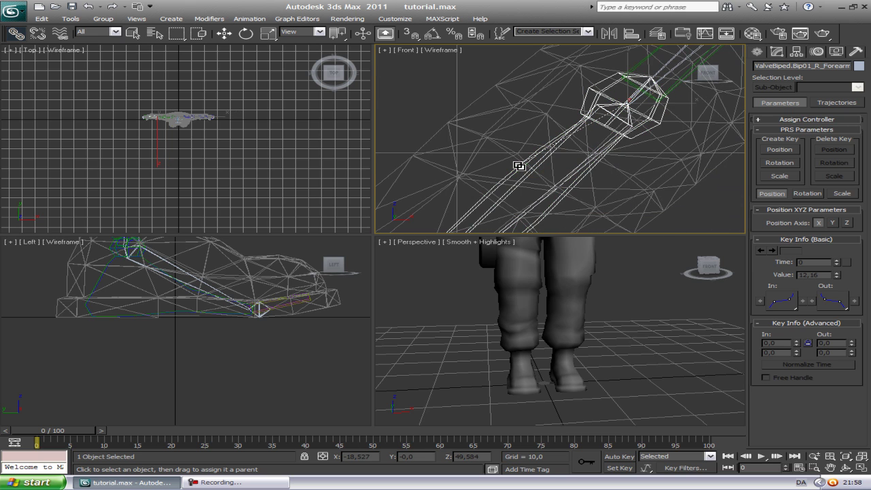
middle_click_drag(497, 181, 642, 66)
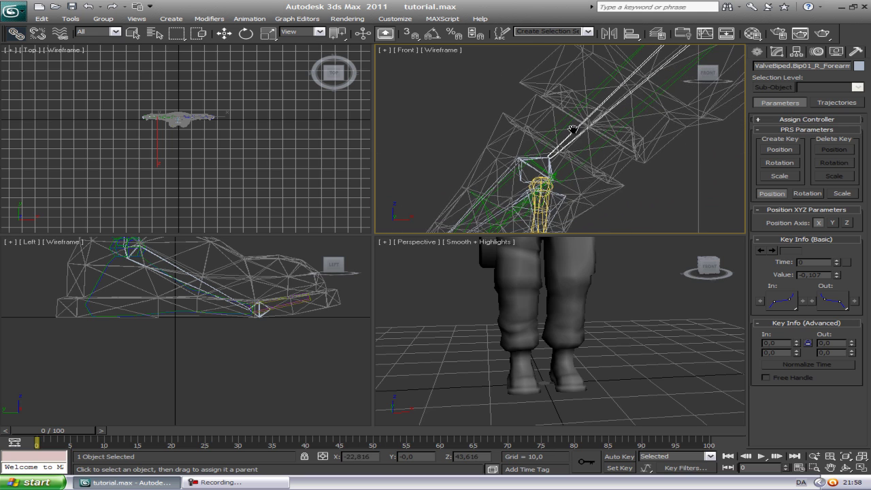
Link ValveBiped.Bip01_R_Hand to the biped's right hand and ValveBiped.Bip01_R_Finger0 to the base link of its right thumb
left_click_drag(502, 172, 503, 171)
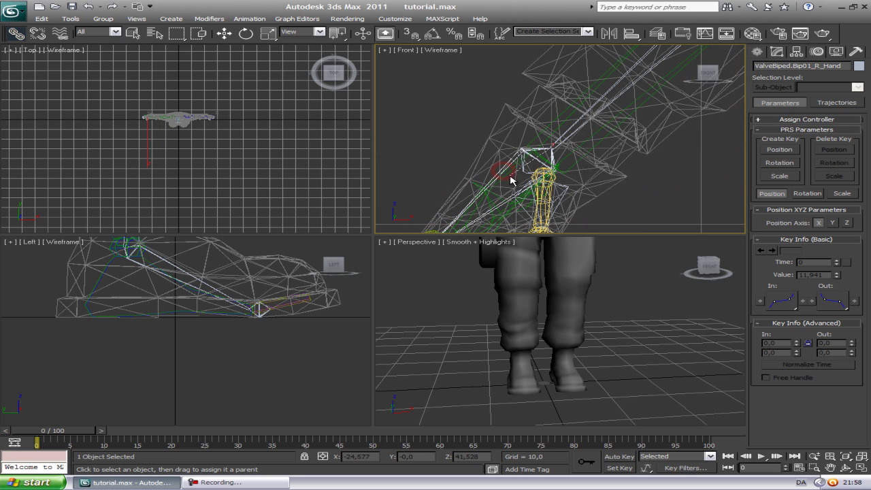
middle_click_drag(519, 191, 500, 151)
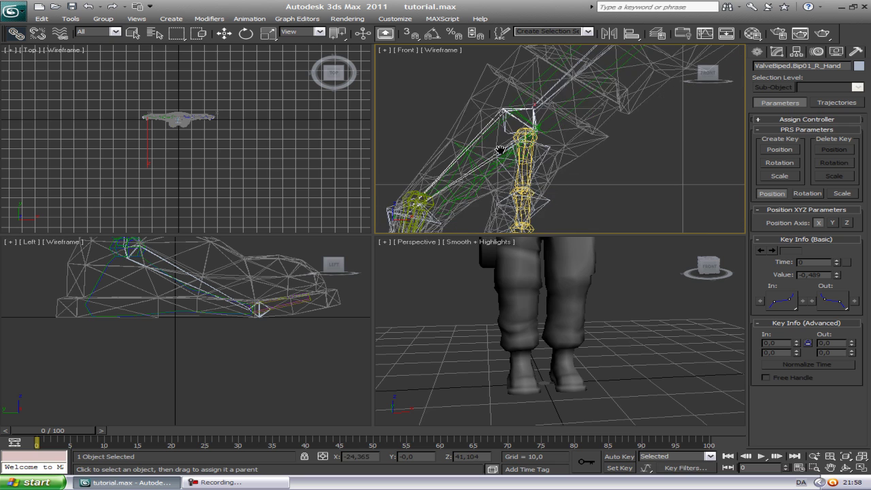
scroll(549, 147, "up", 3)
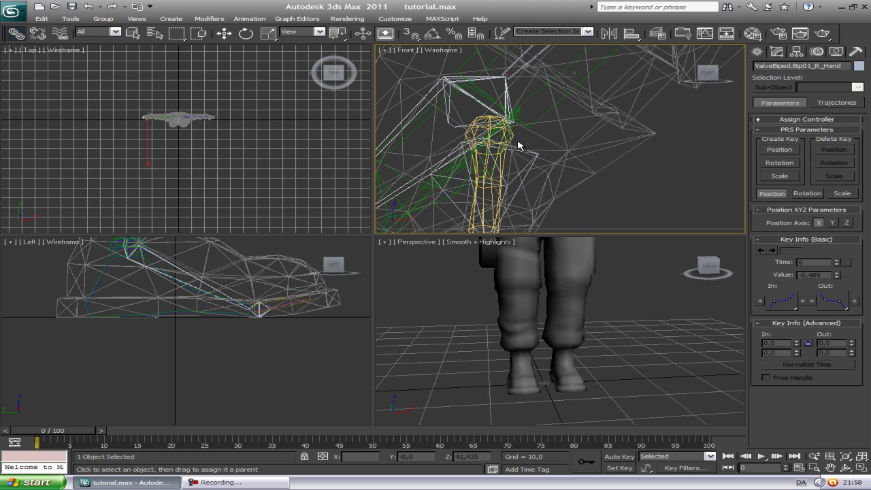
middle_click_drag(505, 151, 578, 105)
left_click(597, 100)
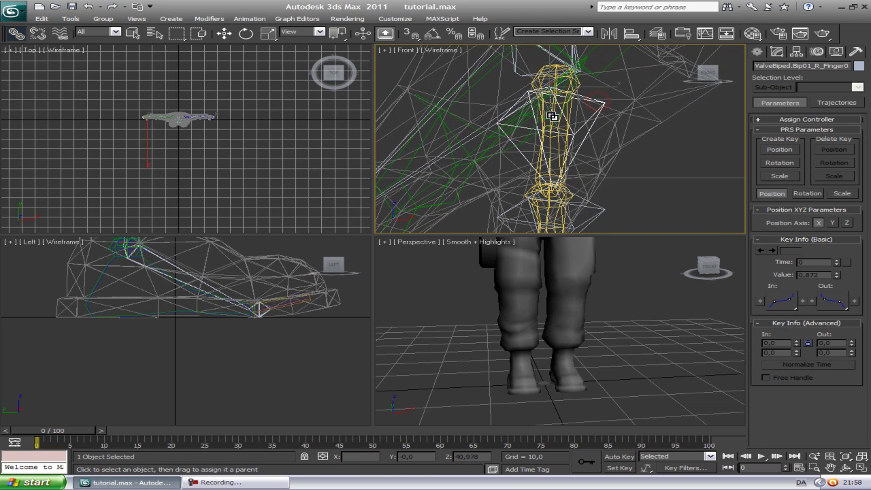
left_click_drag(552, 116, 553, 114)
Link the second and third ValveBiped right thumb bones to the matching links of the biped's right thumb
middle_click_drag(564, 164, 560, 114)
left_click(591, 154)
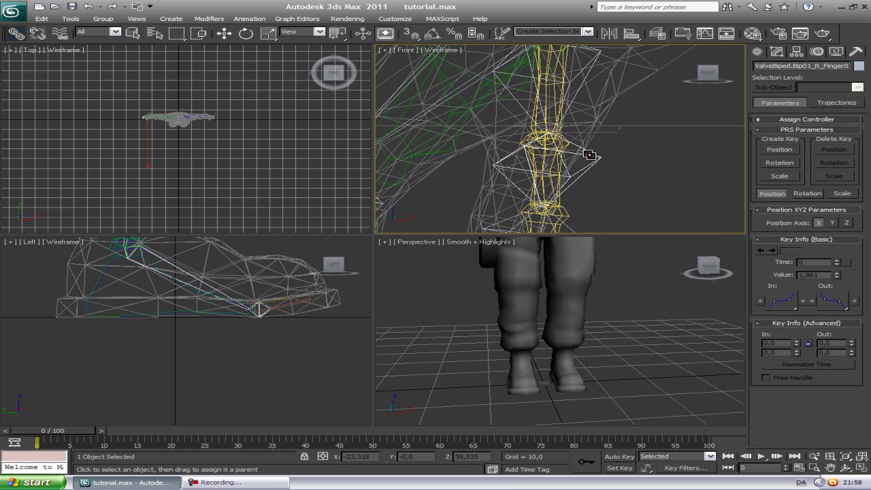
left_click_drag(544, 162, 544, 163)
middle_click_drag(566, 198, 562, 129)
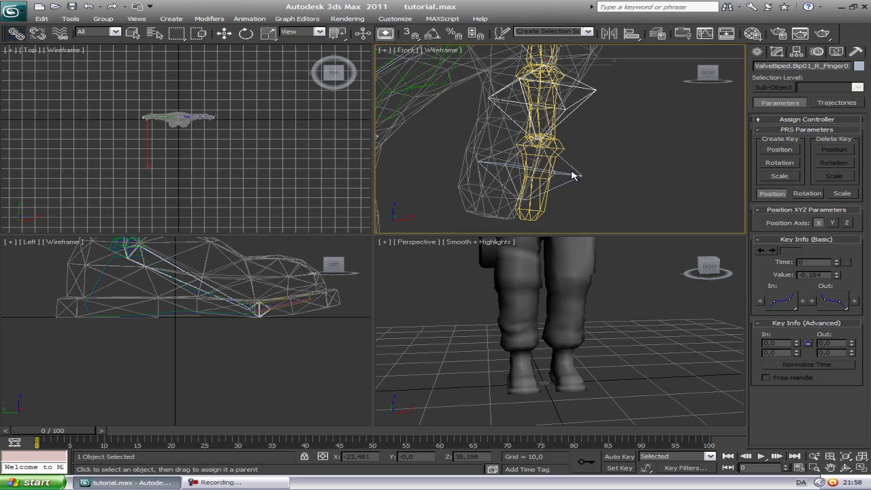
left_click(535, 159)
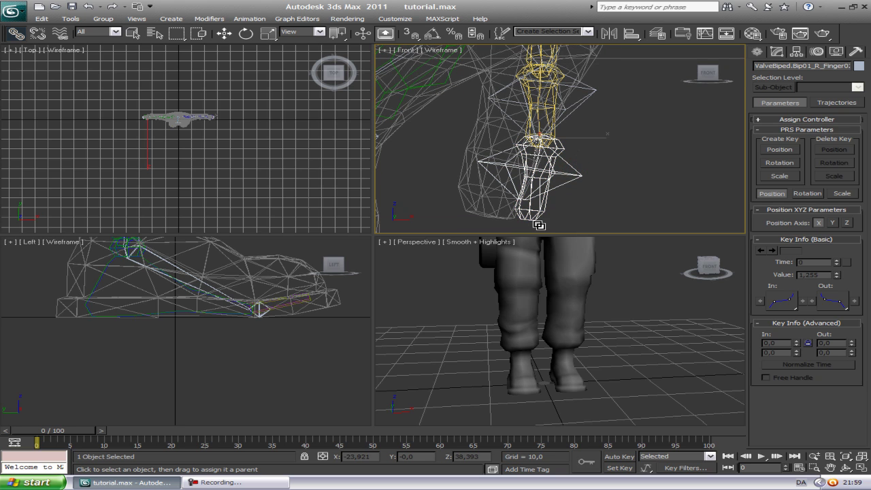
Display the perspective view in wireframe and link ValveBiped.Bip01_R_Finger1 to the base link of the biped's matching right finger
scroll(442, 117, "up", 3)
middle_click_drag(441, 118, 541, 122)
middle_click_drag(493, 312, 623, 346)
scroll(630, 347, "down", 3)
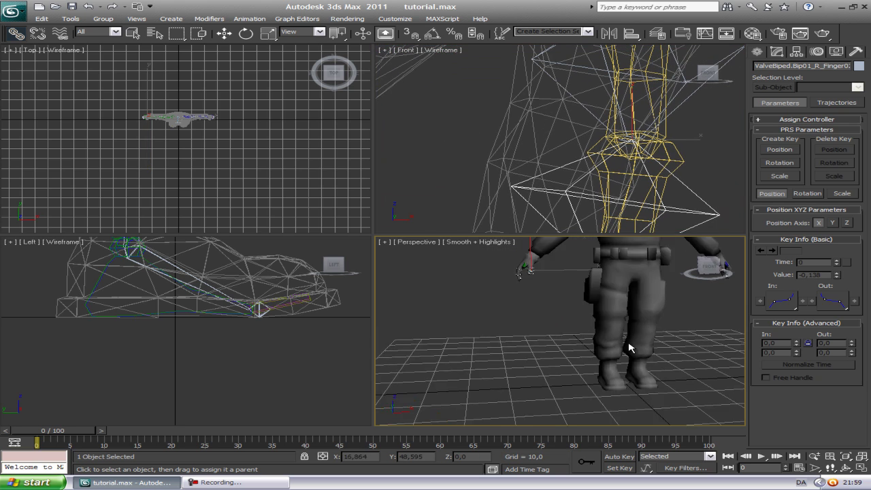
scroll(626, 345, "down", 3)
middle_click_drag(547, 318, 572, 330)
scroll(582, 359, "up", 4)
scroll(524, 321, "up", 4)
scroll(525, 323, "up", 4)
key("F3")
scroll(550, 336, "up", 2)
middle_click_drag(595, 290, 611, 351)
scroll(601, 338, "up", 2)
left_click(585, 362)
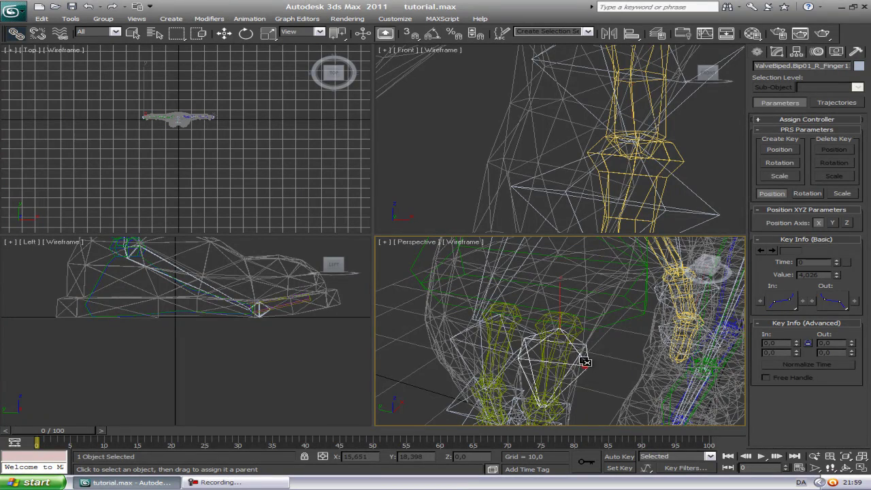
left_click_drag(570, 327, 572, 326)
left_click_drag(575, 328, 577, 329)
Link the middle bone of the ValveBiped R_Finger1 chain to the middle link of the biped's matching finger
middle_click_drag(590, 303, 593, 200)
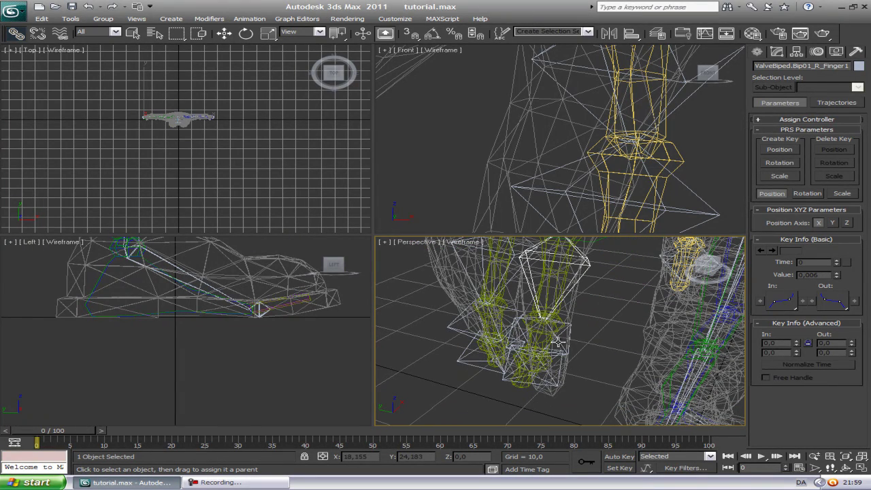
middle_click_drag(536, 330, 538, 193, "alt")
scroll(574, 324, "down", 1)
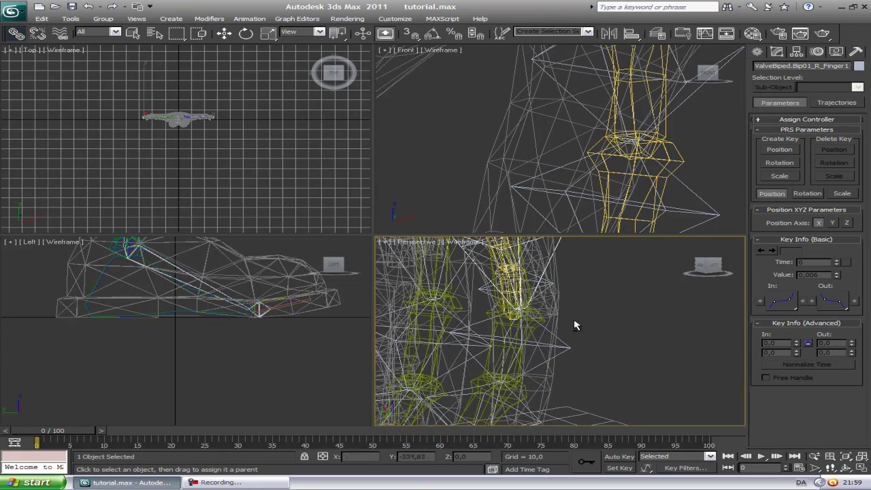
middle_click_drag(574, 325, 516, 355, "alt")
middle_click_drag(548, 310, 625, 312, "alt")
left_click_drag(530, 325, 482, 305)
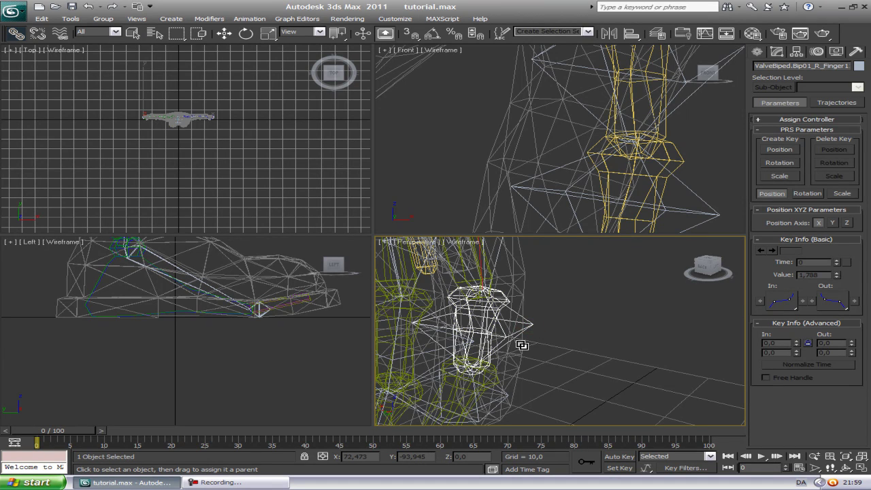
Link the ValveBiped R_Finger12 tip bone to the tip link of the biped's matching right finger
middle_click_drag(525, 334, 551, 283)
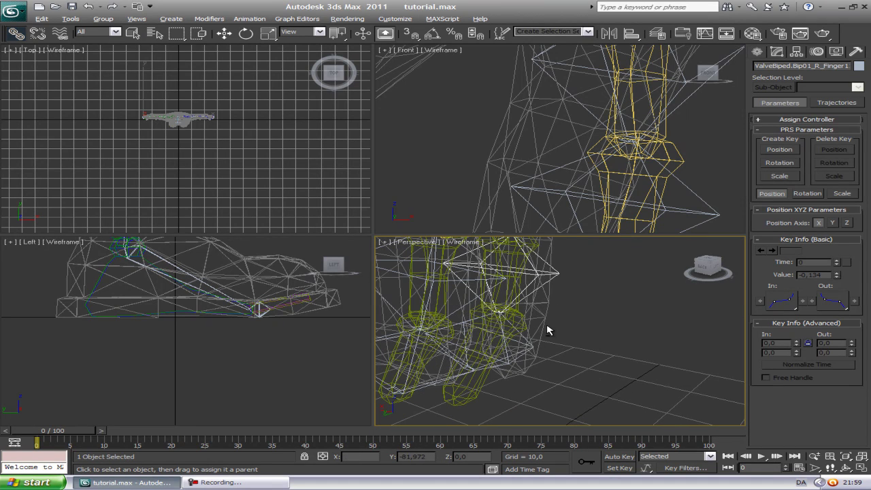
middle_click_drag(548, 331, 525, 333, "alt")
left_click_drag(561, 340, 552, 316)
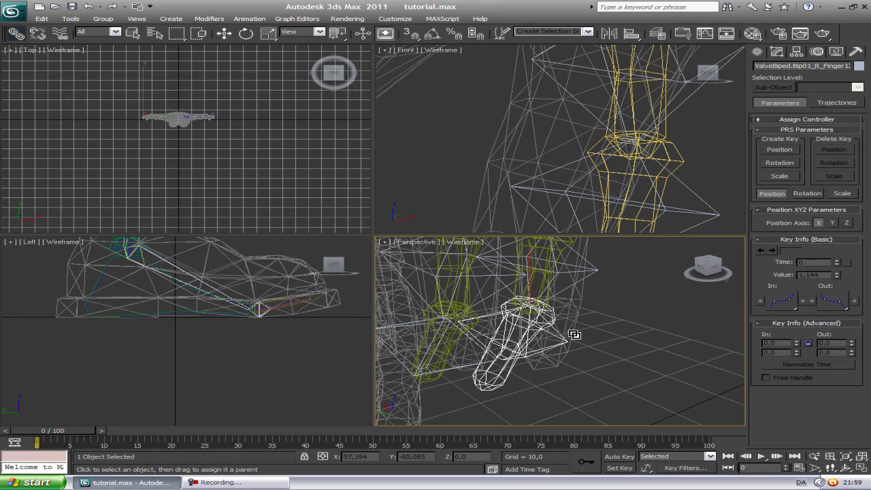
Link the ValveBiped R_Finger2 chain, down to its R_Finger22 tip bone, to the biped's remaining right finger links
middle_click_drag(521, 326, 560, 319, "alt")
middle_click_drag(572, 251, 581, 301)
scroll(564, 326, "down", 2)
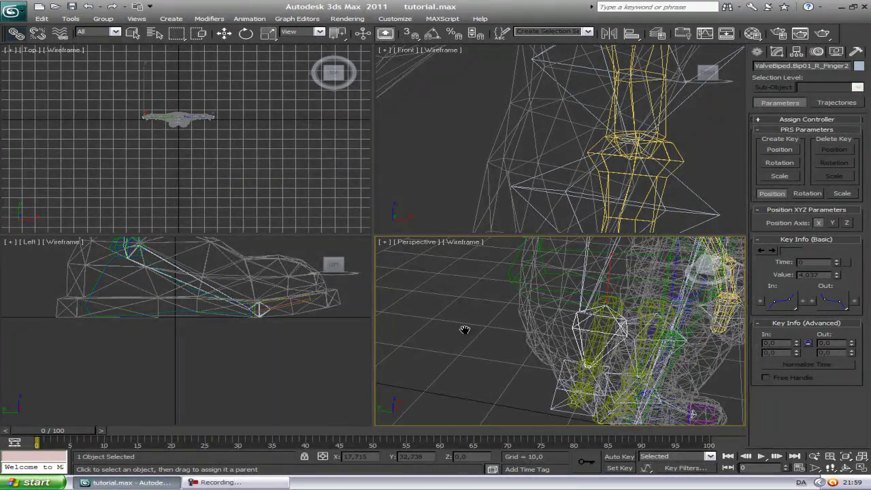
middle_click_drag(466, 329, 585, 313, "alt")
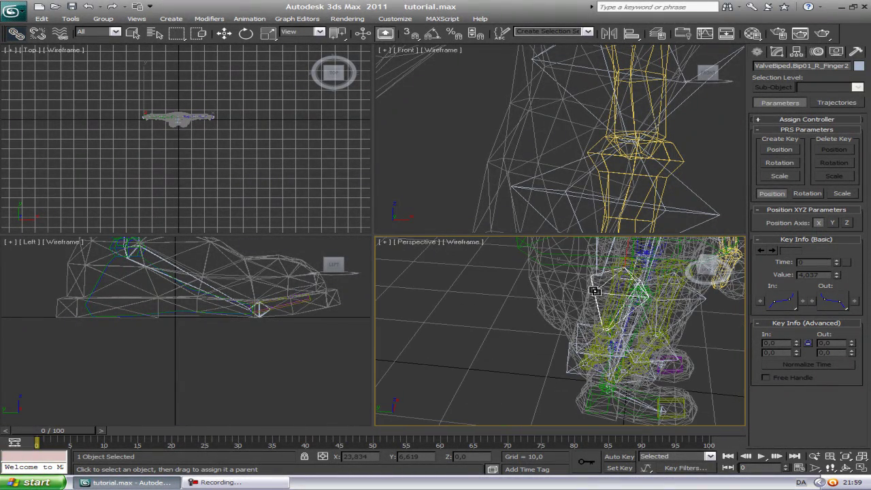
left_click(578, 336)
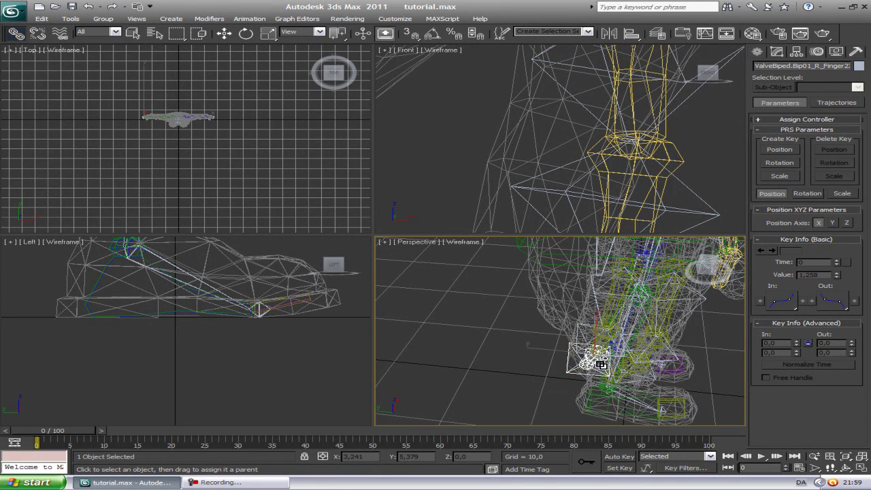
Link the ValveBiped.Bip01_L_Clavicle bone to the biped's left clavicle as its parent
middle_click_drag(568, 345, 447, 346, "alt")
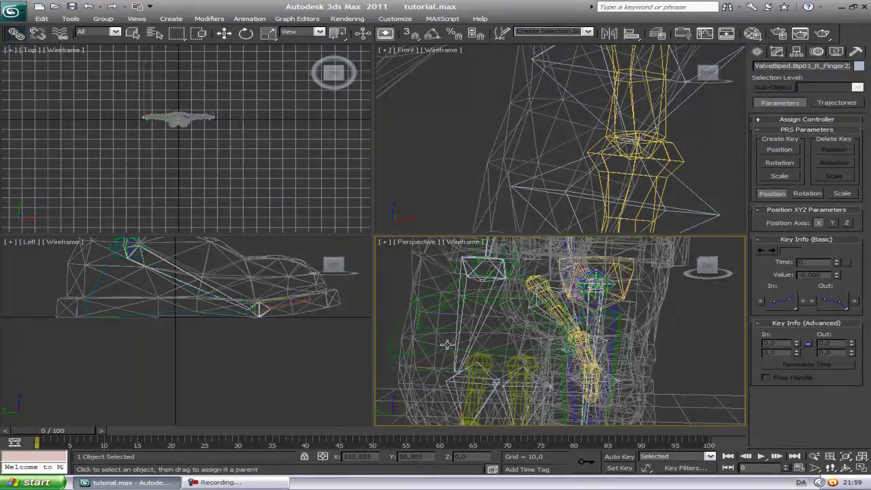
scroll(447, 346, "down", 5)
middle_click_drag(585, 306, 476, 300, "alt")
middle_click_drag(651, 288, 422, 339)
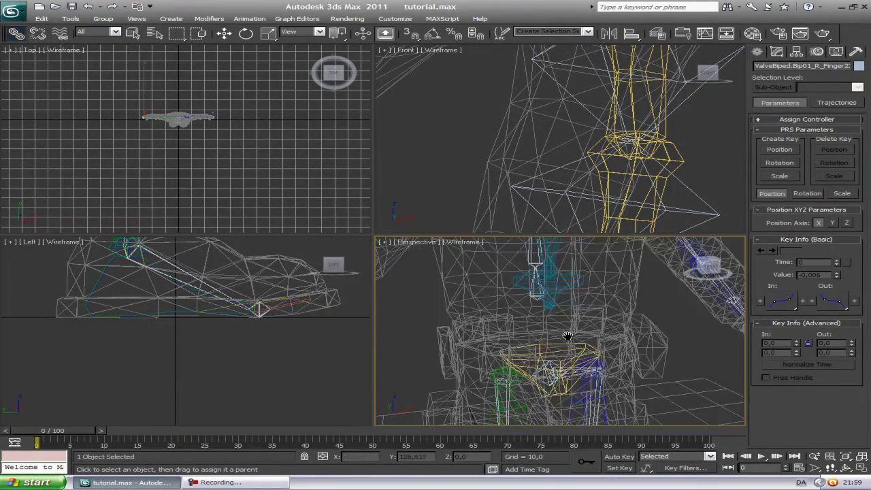
middle_click_drag(567, 334, 446, 364)
middle_click_drag(545, 329, 545, 347)
scroll(542, 326, "up", 4)
middle_click_drag(536, 301, 544, 349)
middle_click_drag(521, 286, 514, 331)
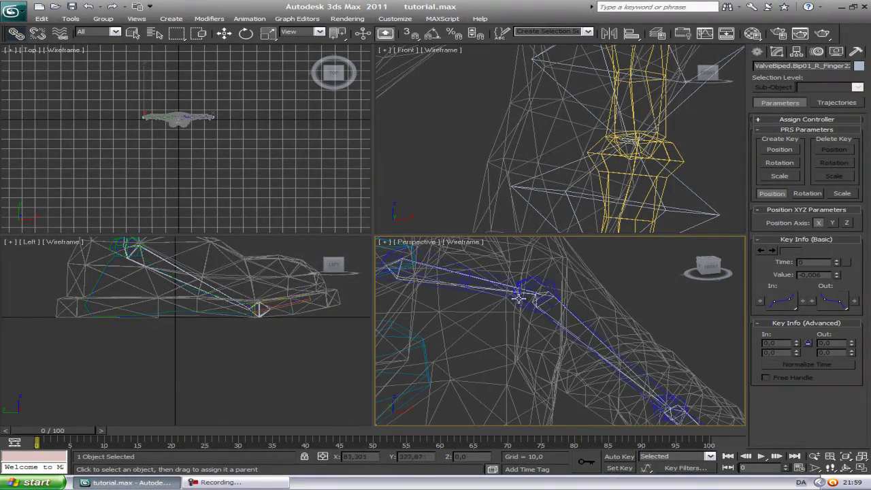
scroll(439, 281, "up", 2)
middle_click_drag(449, 288, 524, 318)
left_click(461, 298)
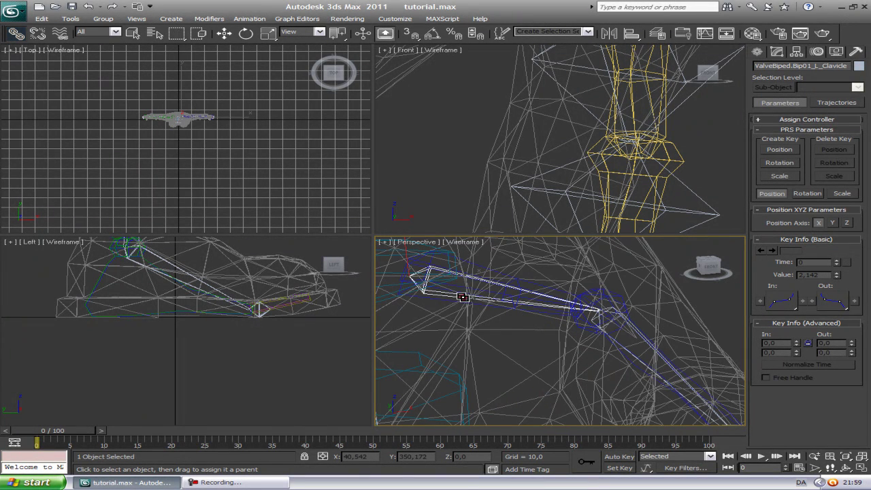
left_click_drag(499, 272, 503, 272)
Link the ValveBiped left upper arm and left forearm bones to the biped's matching left arm bones
middle_click_drag(584, 293, 500, 270)
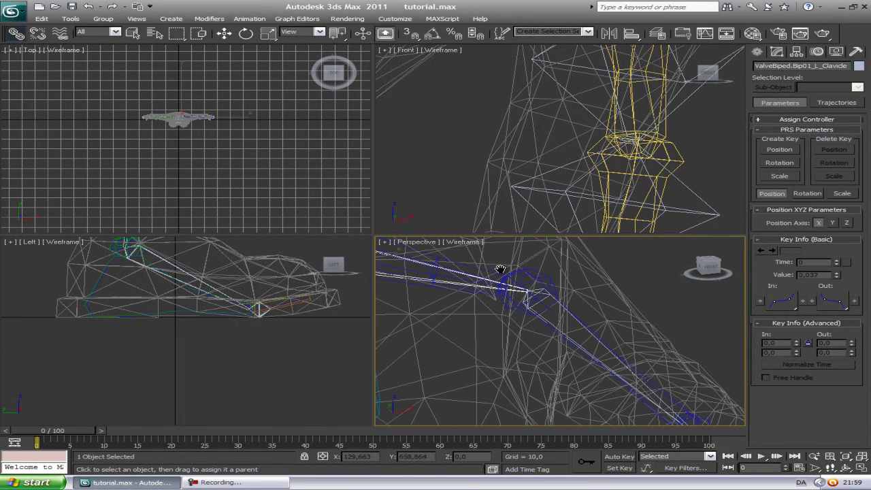
left_click(561, 329)
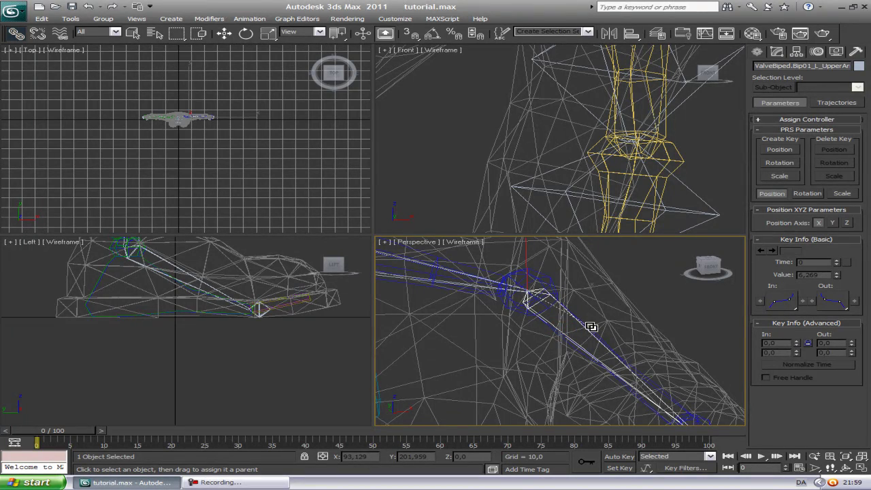
left_click_drag(591, 326, 593, 328)
middle_click_drag(682, 371, 533, 224)
middle_click_drag(725, 385, 594, 355)
left_click(593, 348)
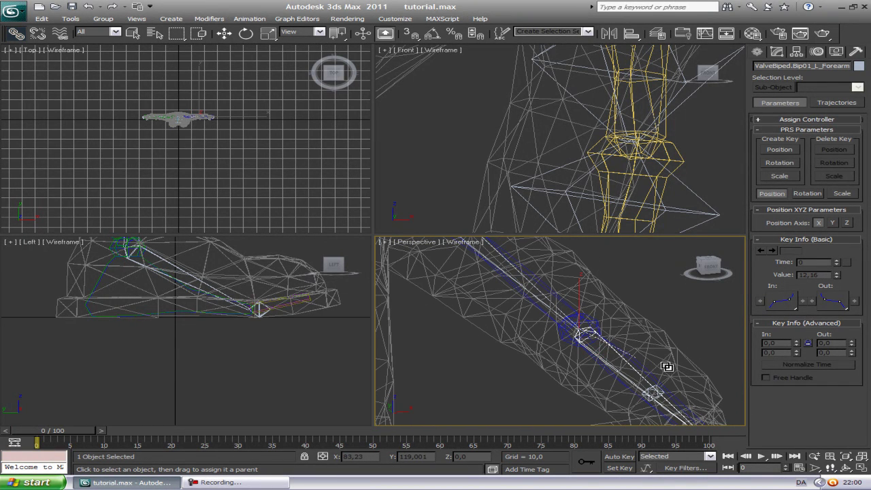
middle_click_drag(671, 369, 481, 228)
middle_click_drag(633, 353, 547, 283)
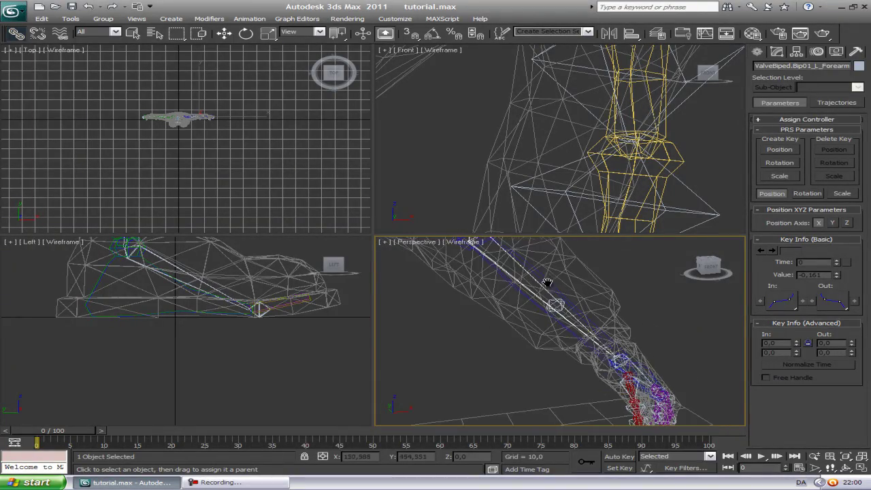
middle_click_drag(588, 329, 498, 270)
scroll(564, 311, "up", 4)
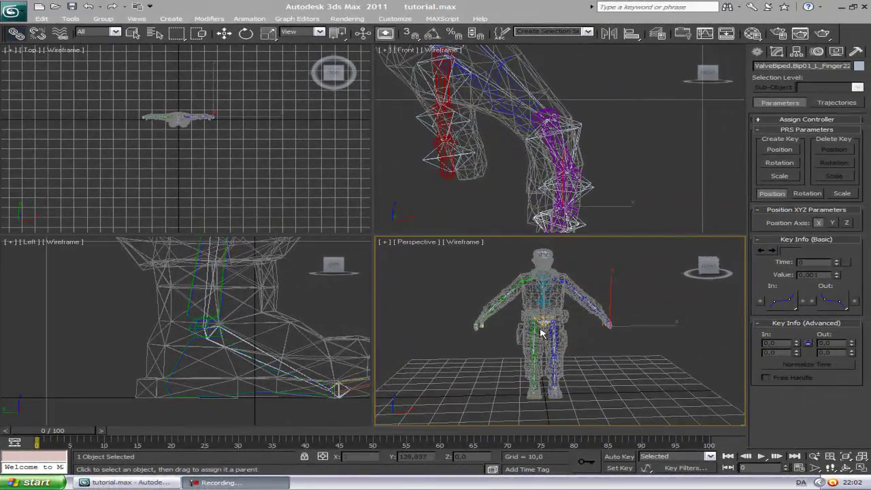
Examine the linked skeleton from the front, side and back, comparing the ValveBiped spine bones with the biped's spine
middle_click_drag(542, 331, 571, 273)
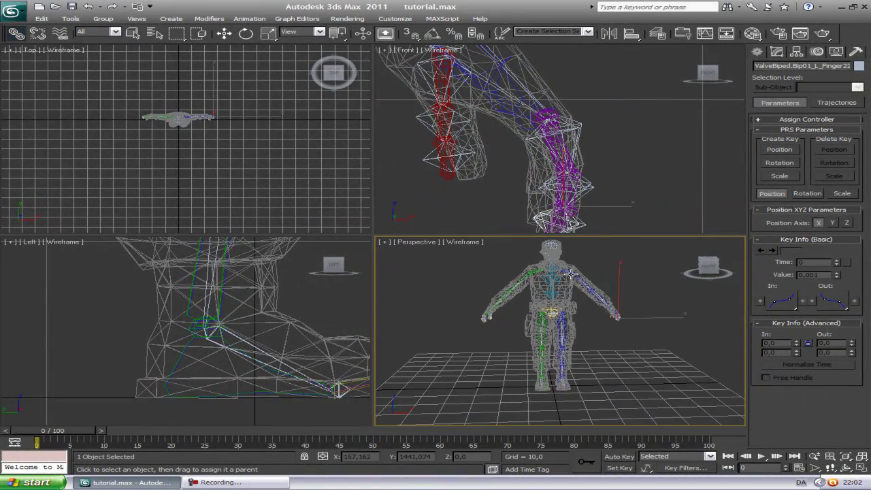
scroll(571, 274, "up", 4)
middle_click_drag(577, 223, 559, 304)
middle_click_drag(510, 188, 651, 128)
scroll(652, 128, "down", 6)
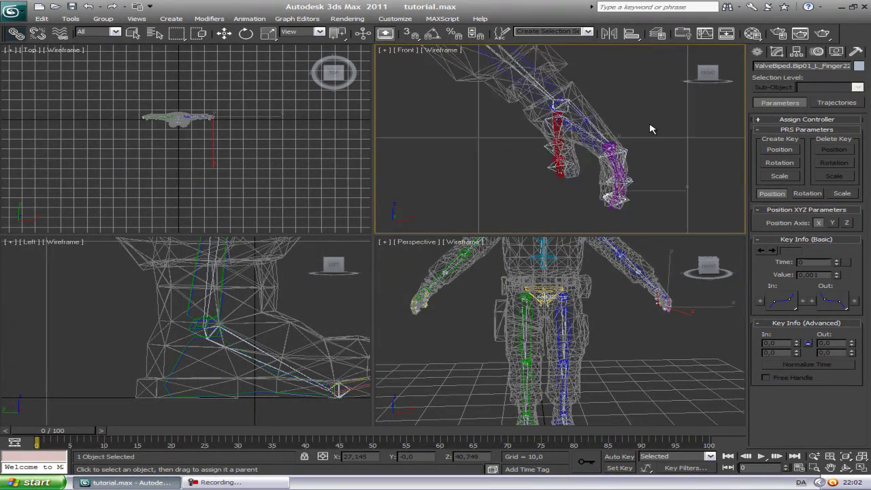
middle_click_drag(537, 132, 584, 140)
scroll(583, 141, "down", 4)
middle_click_drag(476, 170, 553, 101)
middle_click_drag(533, 267, 499, 327)
scroll(490, 325, "up", 3)
middle_click_drag(472, 262, 546, 288)
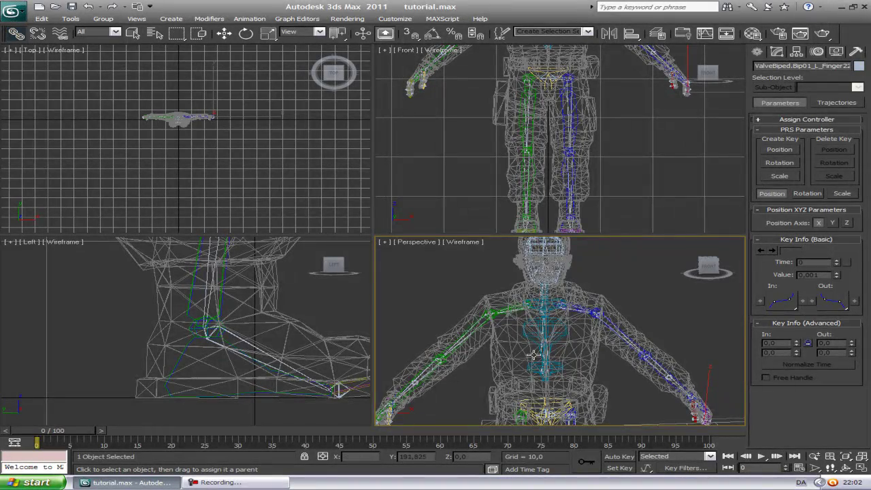
middle_click_drag(536, 356, 609, 311)
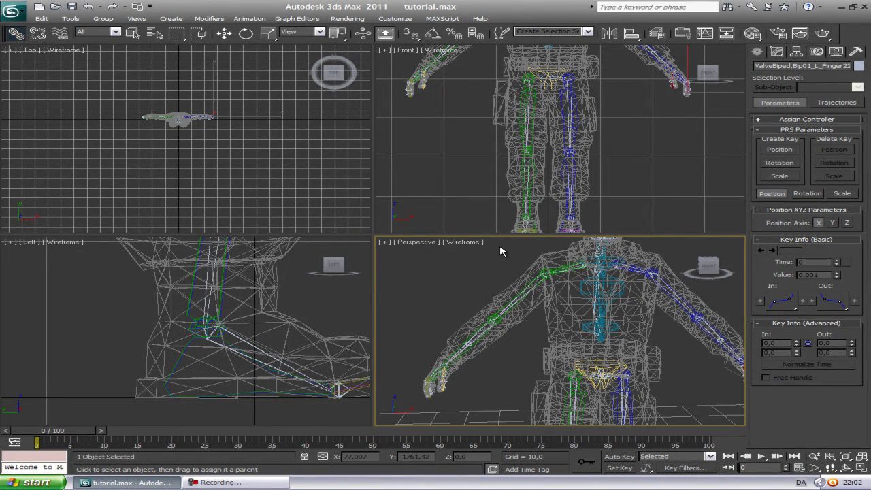
middle_click_drag(599, 329, 552, 322)
middle_click_drag(641, 321, 721, 298, "alt")
middle_click_drag(549, 328, 738, 317)
middle_click_drag(590, 334, 614, 397, "alt")
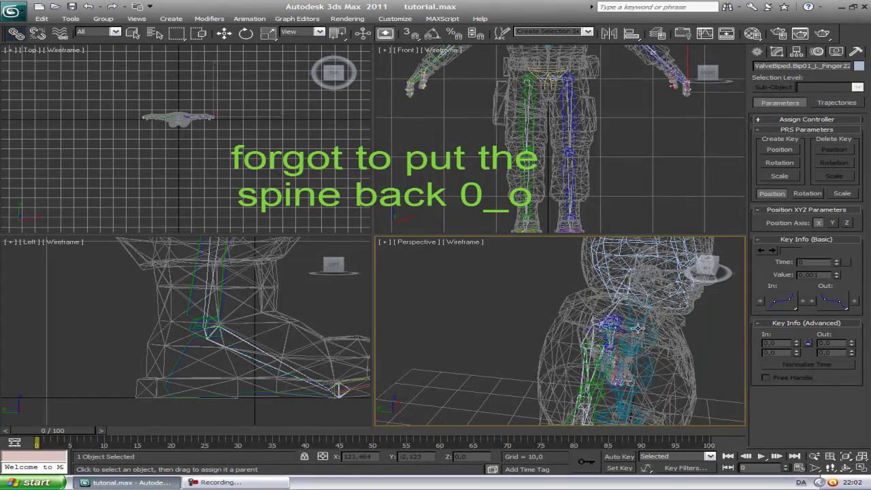
middle_click_drag(592, 317, 725, 327, "alt")
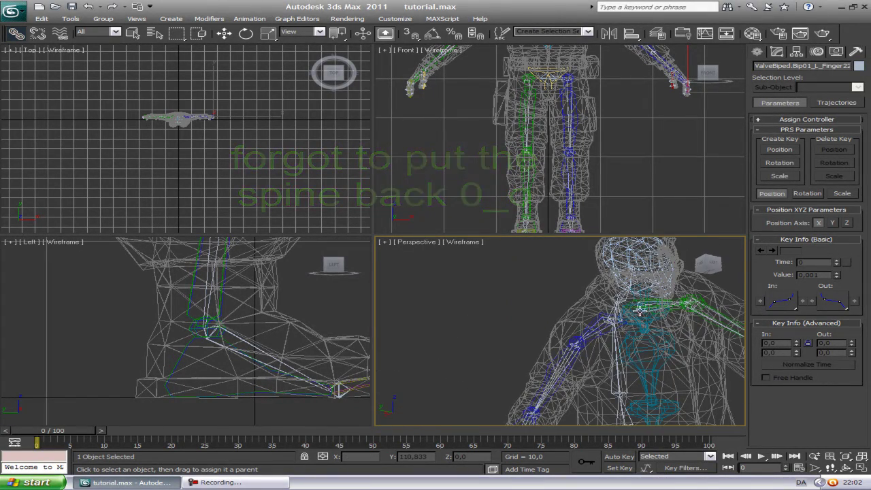
middle_click_drag(627, 363, 549, 302, "alt")
scroll(470, 298, "down", 5)
scroll(470, 298, "up", 3)
Try rotating the biped's Spine1 bone, check it against the ValveBiped spine and clear the selection
key("e")
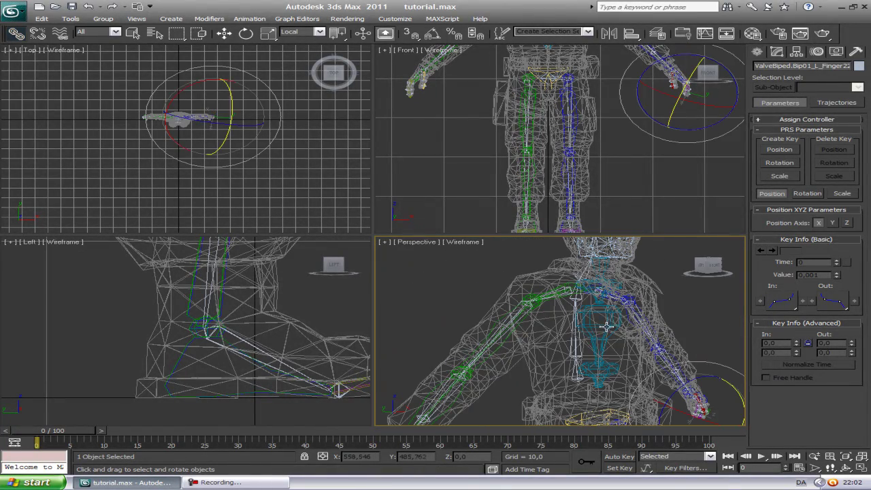
left_click(615, 317)
left_click_drag(609, 352, 564, 355)
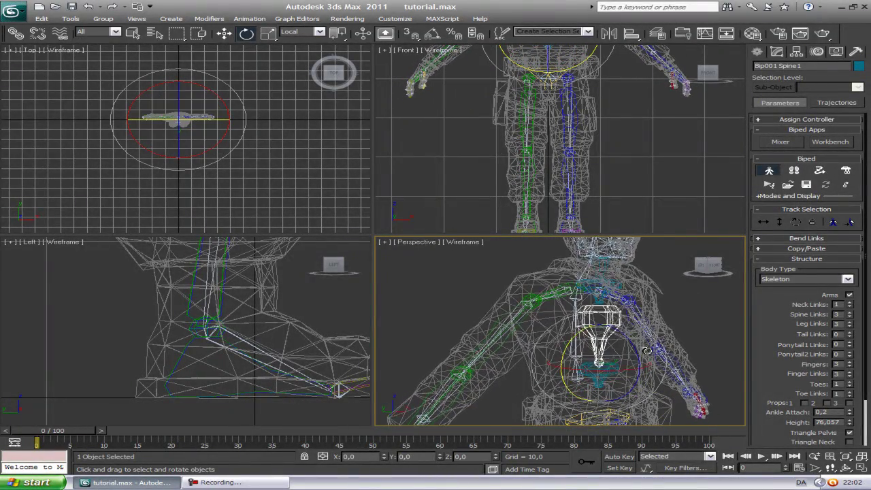
middle_click_drag(565, 355, 692, 311, "alt")
scroll(590, 346, "up", 4)
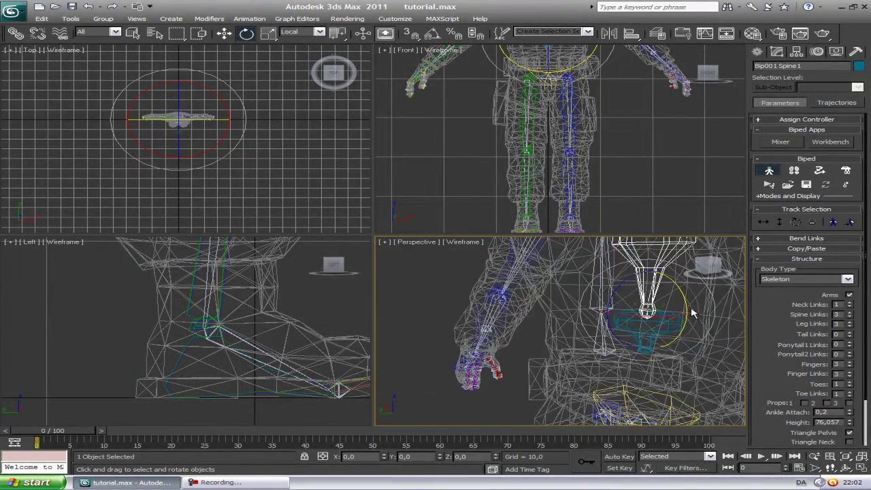
middle_click_drag(617, 326, 661, 352, "alt")
middle_click_drag(649, 311, 592, 338)
scroll(564, 311, "down", 5)
left_click(608, 321)
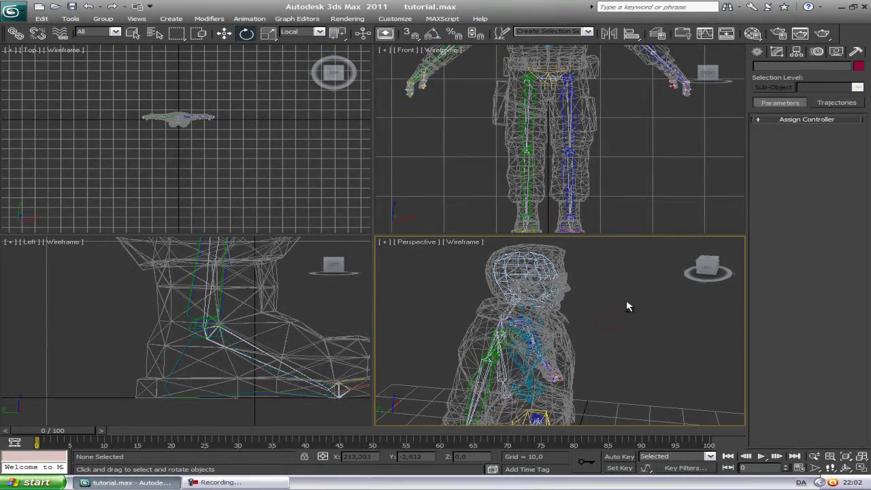
middle_click_drag(626, 300, 624, 284, "alt")
left_click_drag(514, 273, 523, 293)
left_click(655, 295)
scroll(642, 313, "down", 6)
scroll(641, 315, "up", 5)
middle_click_drag(637, 326, 492, 330)
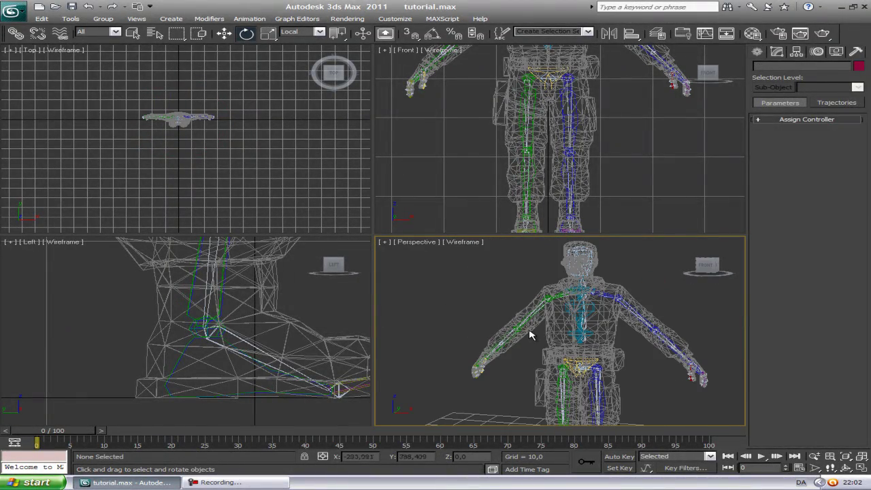